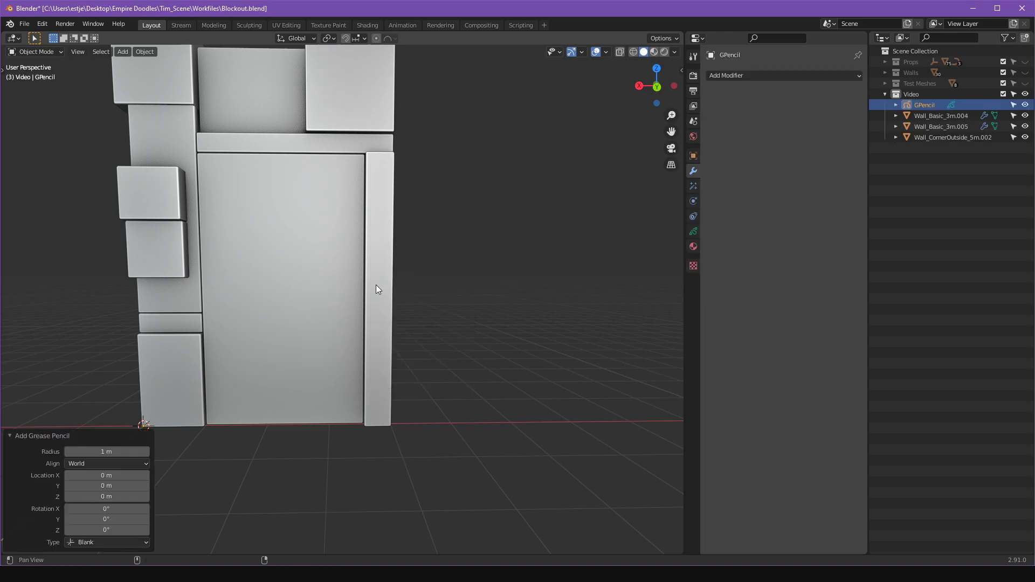
Switch the grease pencil object to Draw mode and sketch two freehand curves in the empty space beside the wall
shift+middle_drag(250, 386, 453, 323)
key(ctrl+Tab)
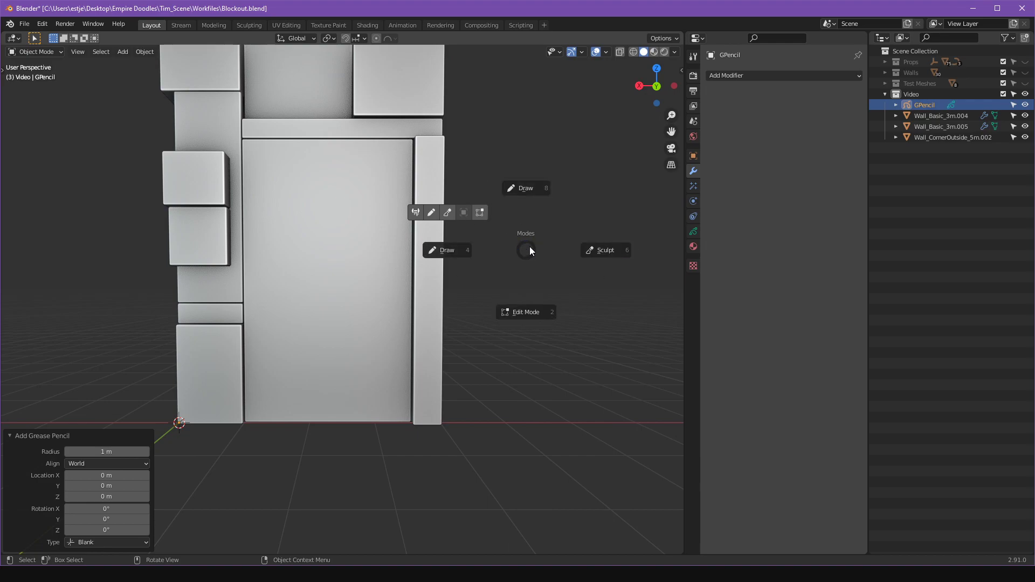
click(447, 250)
shift+middle_drag(466, 269, 364, 288)
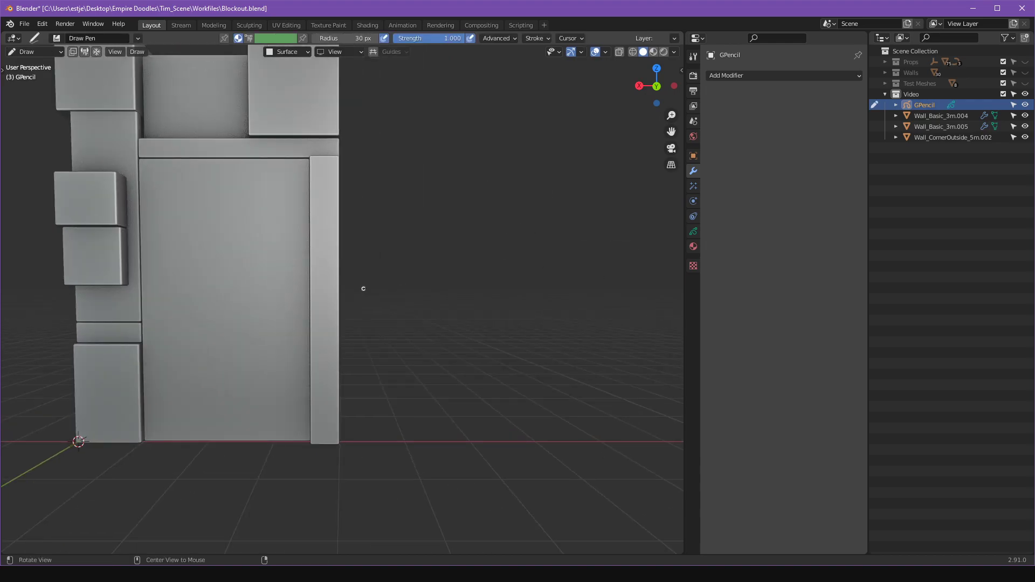
mouse_move(586, 226)
middle_down()
mouse_move(444, 275)
mouse_move(379, 280)
mouse_move(458, 227)
mouse_move(445, 257)
mouse_move(478, 291)
mouse_move(293, 318)
mouse_move(388, 318)
middle_up()
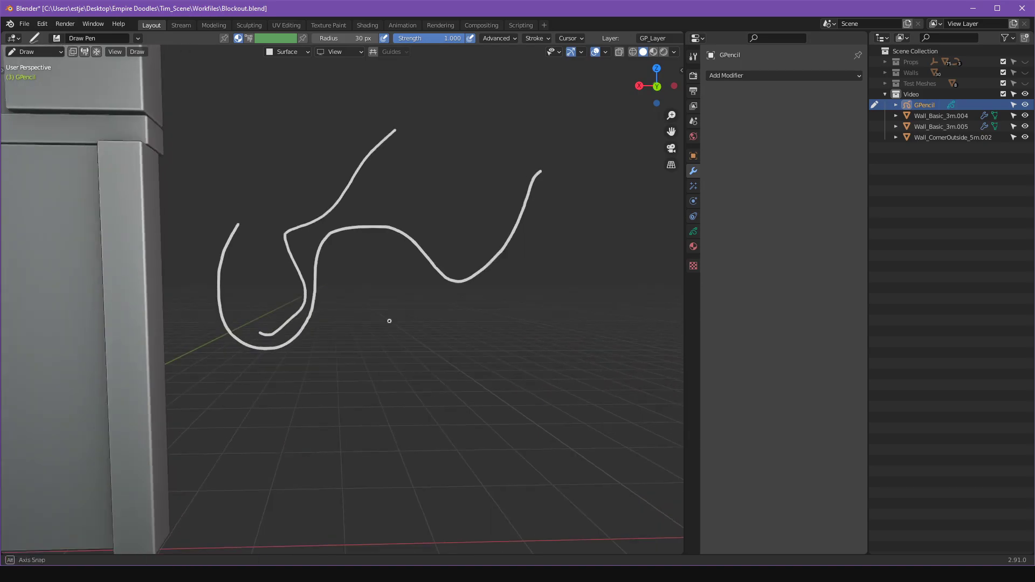
Switch to Edit Mode, select all points of the two test curves and delete them
key(ctrl+Tab)
click(381, 373)
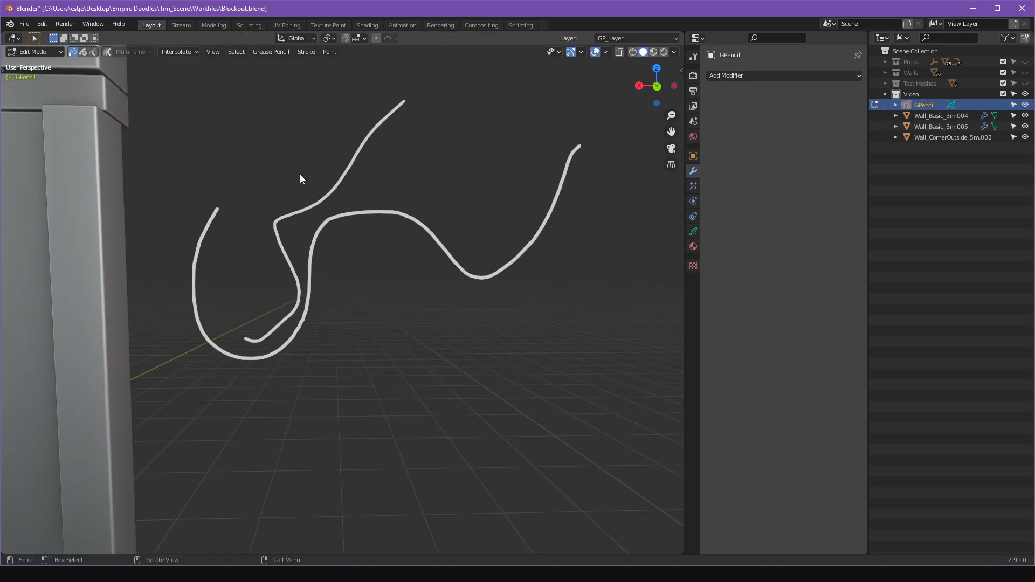
drag(314, 192, 499, 321)
scroll(388, 257, up, 6)
scroll(447, 299, down, 5)
mouse_move(451, 299)
middle_down()
mouse_move(286, 284)
mouse_move(263, 352)
mouse_move(327, 317)
mouse_move(351, 329)
mouse_move(342, 231)
mouse_move(379, 194)
middle_up()
key(a)
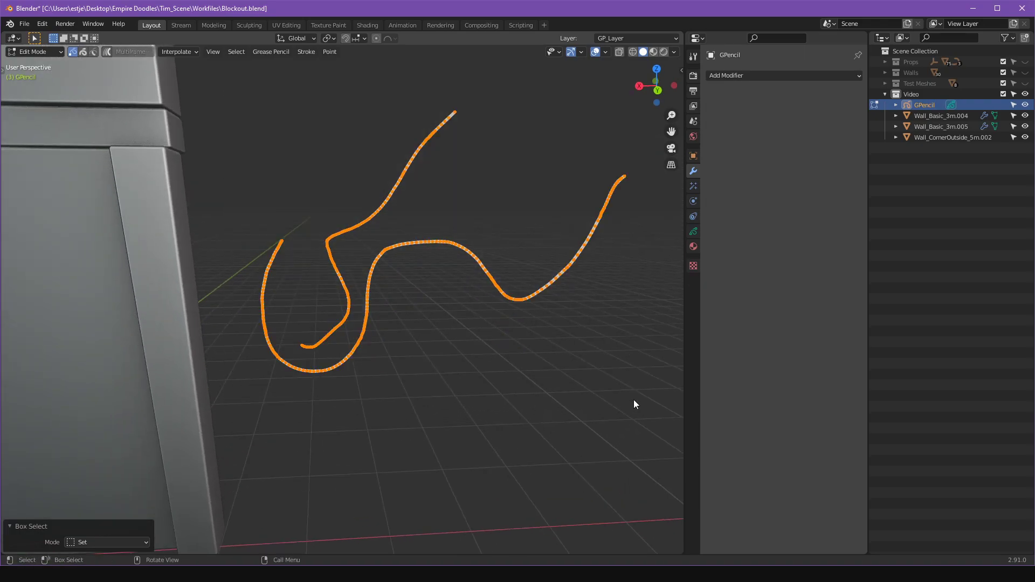
key(x)
click(623, 407)
scroll(602, 386, down, 3)
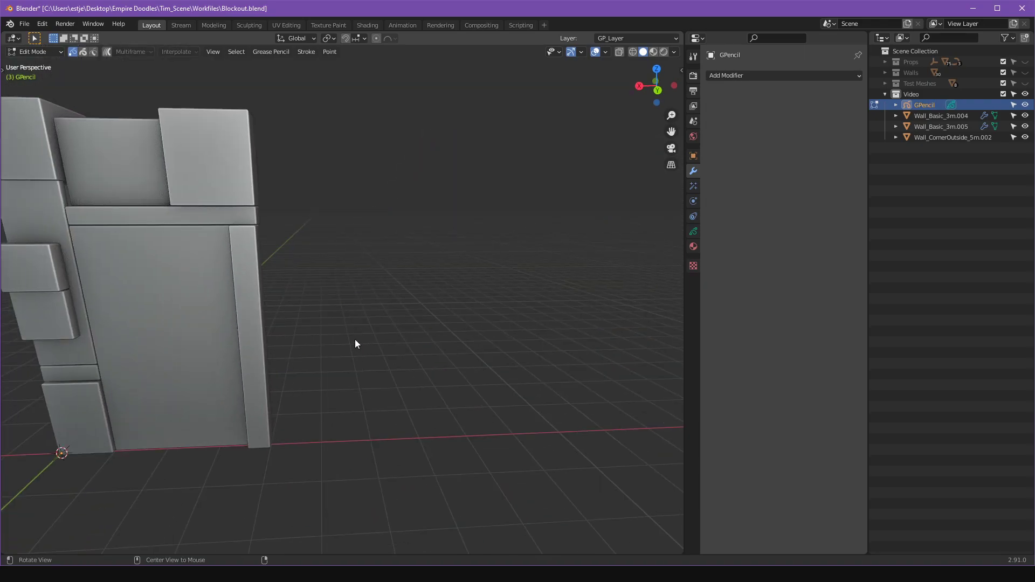
Switch the grease pencil object back to Draw mode with stroke placement on Surface
shift+middle_drag(318, 310, 484, 276)
middle_drag(382, 281, 385, 273)
key(ctrl+Tab)
key(4)
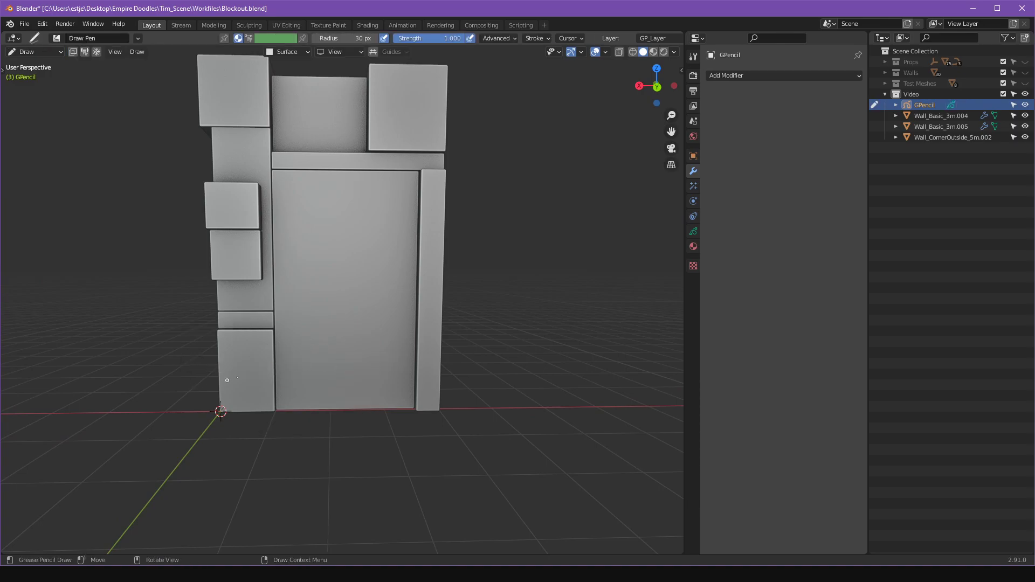
scroll(491, 140, up, 4)
shift+middle_drag(491, 140, 442, 144)
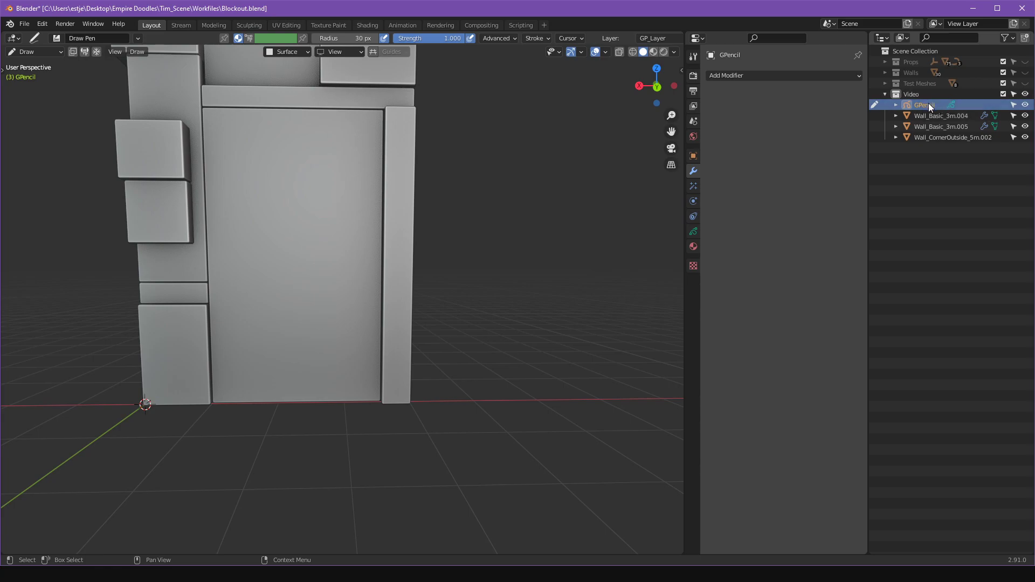
click(296, 52)
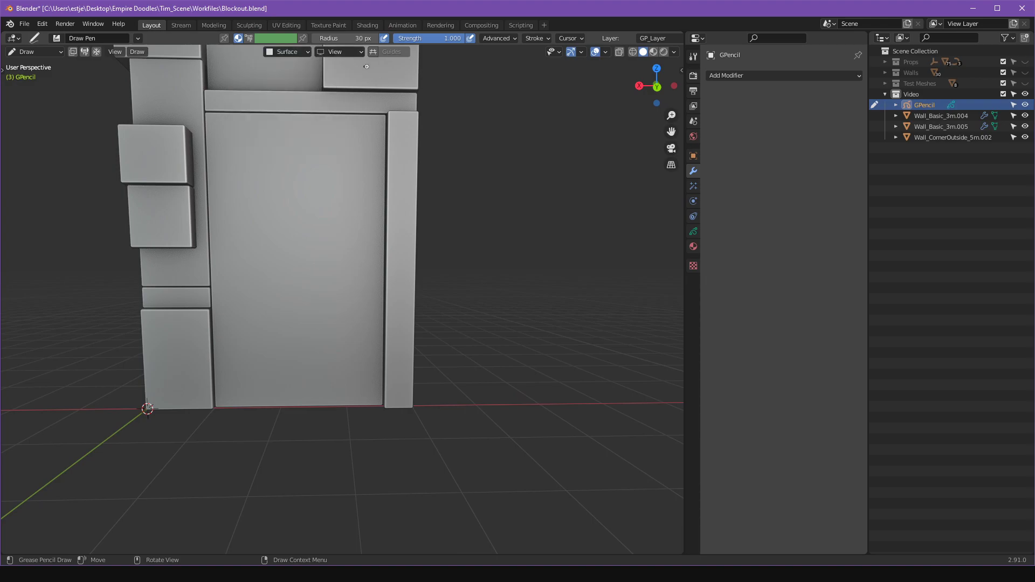
shift+middle_drag(367, 147, 435, 149)
scroll(425, 158, up, 2)
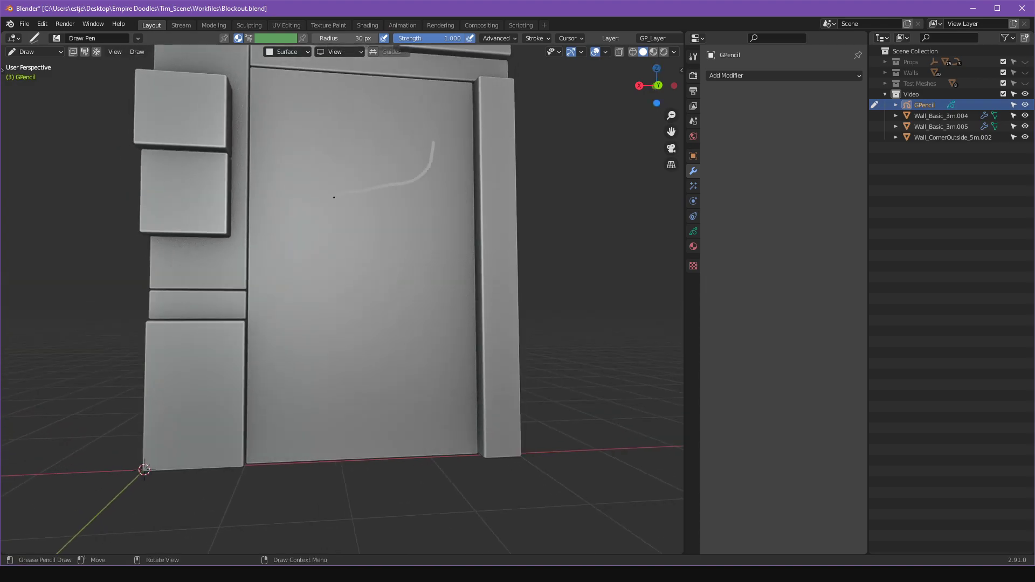
Draw trial strokes on the large wall panel and undo them
drag(220, 269, 220, 270)
mouse_move(220, 270)
middle_down()
mouse_move(339, 302)
mouse_move(330, 259)
mouse_move(444, 304)
mouse_move(479, 243)
middle_up()
key(ctrl+z)
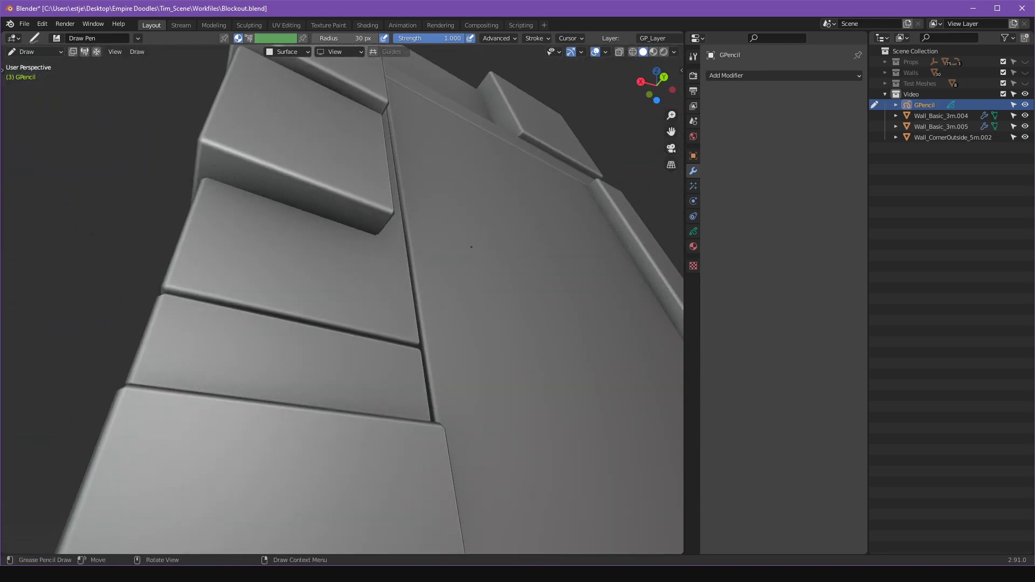
drag(351, 269, 496, 224)
middle_drag(456, 263, 429, 281)
key(ctrl+z)
Try freehand strokes running across the protruding blocks and the wall panel from several angles
drag(526, 222, 350, 303)
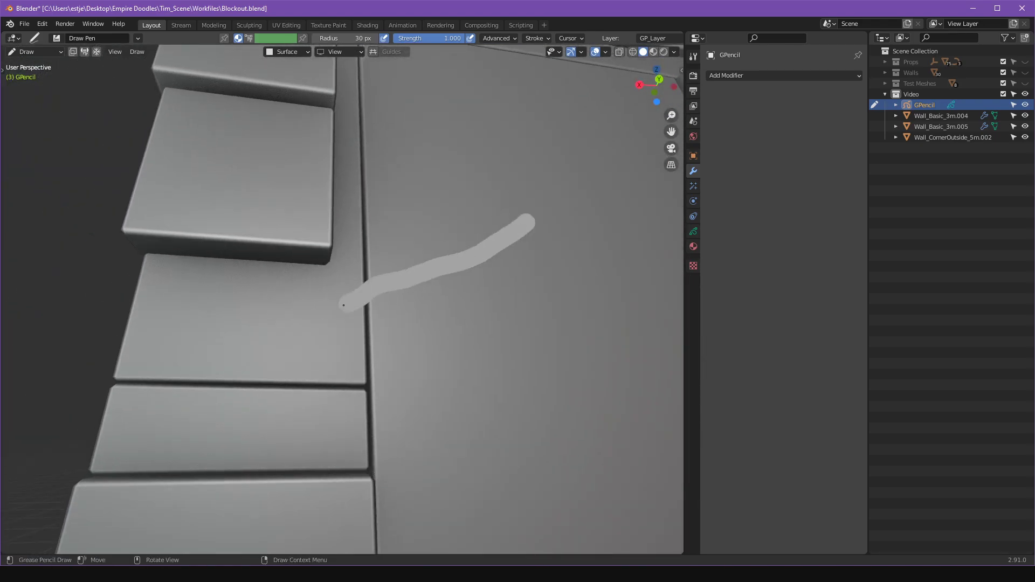
drag(230, 200, 234, 121)
mouse_move(265, 175)
middle_down()
mouse_move(279, 159)
mouse_move(333, 182)
mouse_move(285, 164)
mouse_move(221, 194)
mouse_move(380, 211)
mouse_move(463, 201)
mouse_move(534, 308)
middle_up()
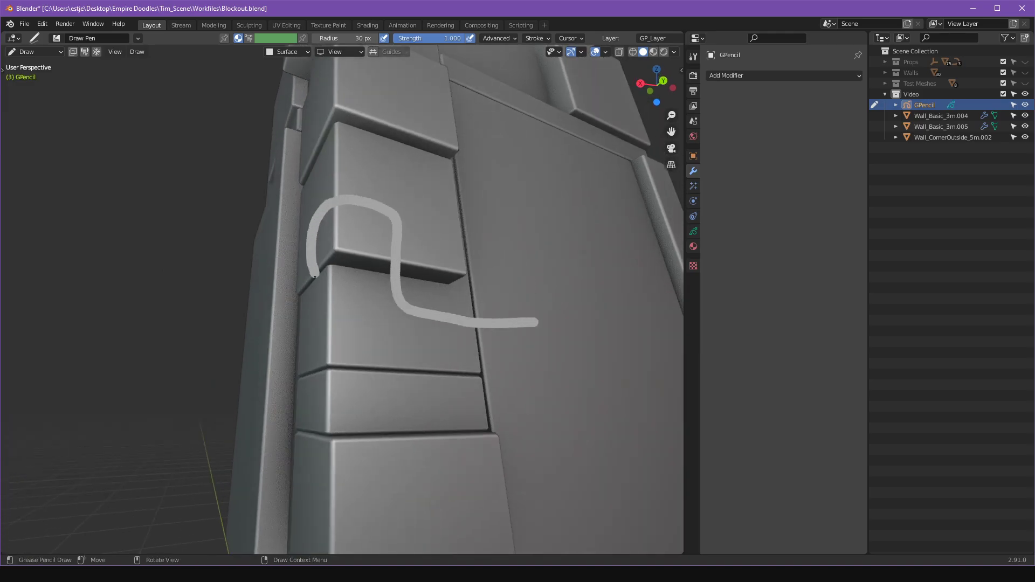
mouse_move(273, 338)
middle_down()
mouse_move(439, 333)
mouse_move(448, 376)
mouse_move(348, 379)
mouse_move(358, 273)
mouse_move(194, 294)
mouse_move(203, 321)
mouse_move(265, 323)
mouse_move(297, 233)
mouse_move(190, 190)
middle_up()
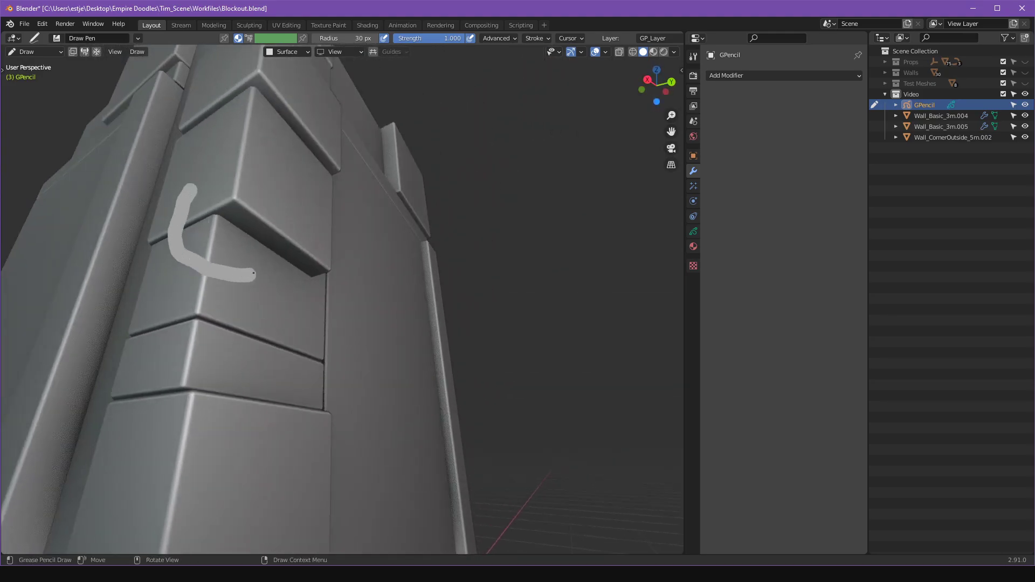
mouse_move(296, 220)
middle_down()
mouse_move(409, 250)
mouse_move(492, 335)
mouse_move(381, 308)
middle_up()
shift+middle_drag(580, 177, 535, 215)
mouse_move(401, 304)
shift+middle_down()
mouse_move(414, 250)
mouse_move(416, 291)
shift+middle_up()
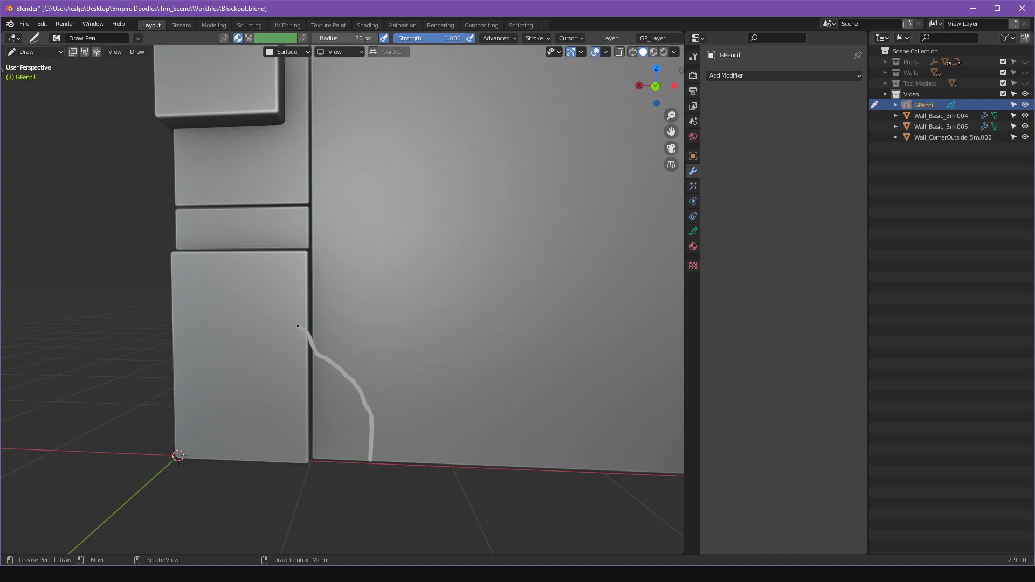
Draw a branching vine-like set of strokes from the wall's base up over the panel and the side blocks
mouse_move(281, 194)
middle_down()
mouse_move(346, 301)
mouse_move(318, 352)
middle_up()
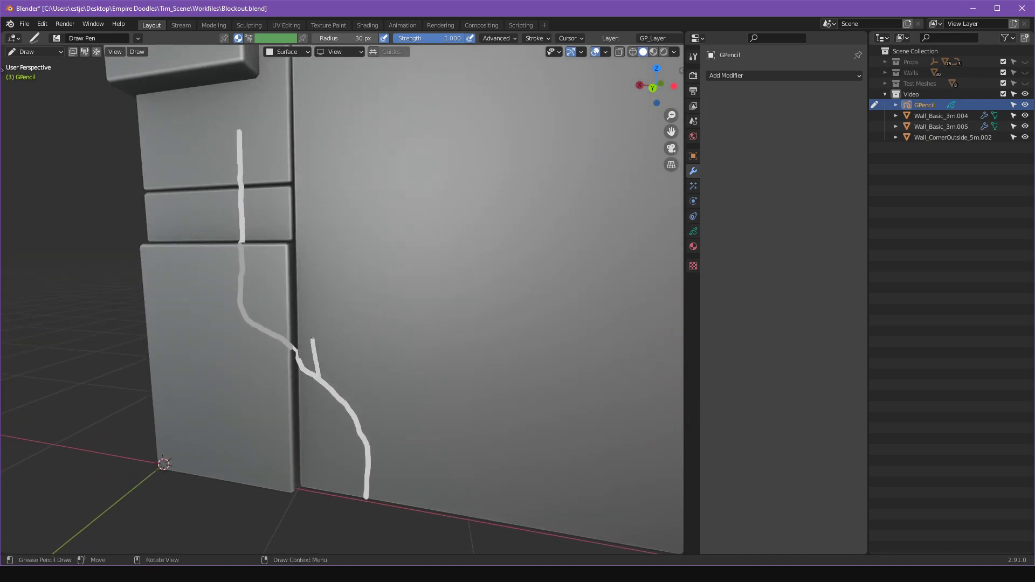
drag(316, 158, 341, 106)
mouse_move(354, 153)
shift+middle_down()
mouse_move(404, 251)
mouse_move(377, 256)
shift+middle_up()
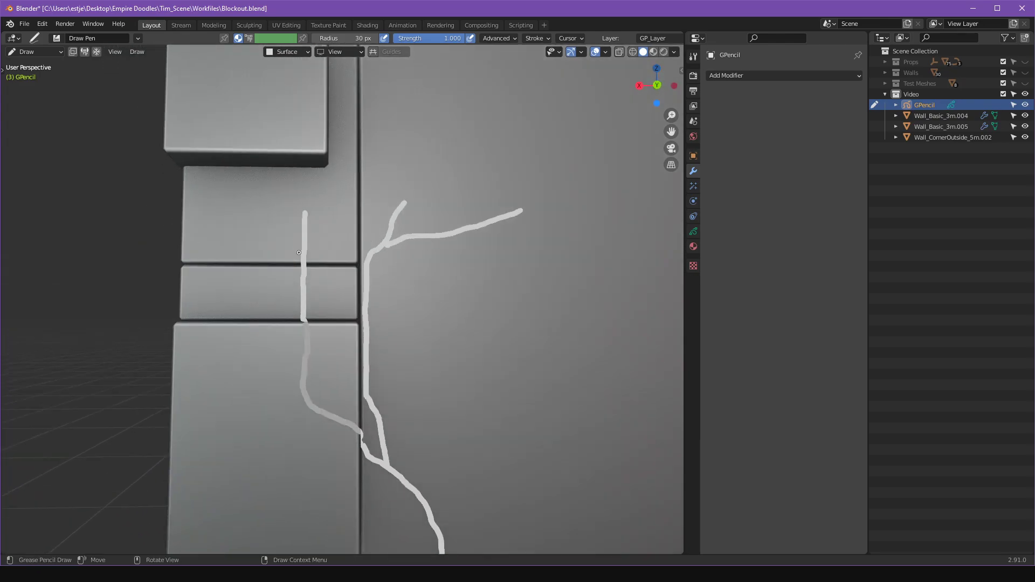
mouse_move(278, 209)
middle_down()
mouse_move(326, 237)
mouse_move(274, 263)
middle_up()
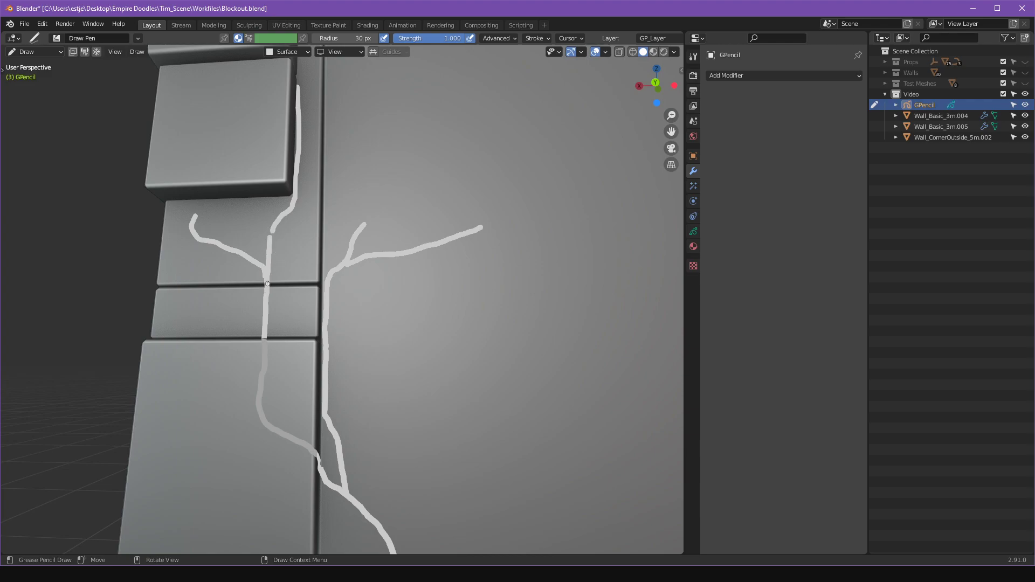
Examine from several angles how the branching strokes follow the wall and block surfaces
mouse_move(366, 285)
middle_down()
mouse_move(306, 285)
mouse_move(296, 307)
mouse_move(372, 326)
middle_up()
mouse_move(425, 301)
middle_down()
mouse_move(335, 279)
mouse_move(342, 252)
mouse_move(333, 249)
middle_up()
ctrl+middle_drag(337, 295, 360, 304)
mouse_move(291, 292)
middle_down()
mouse_move(334, 241)
mouse_move(309, 268)
mouse_move(328, 277)
mouse_move(341, 269)
middle_up()
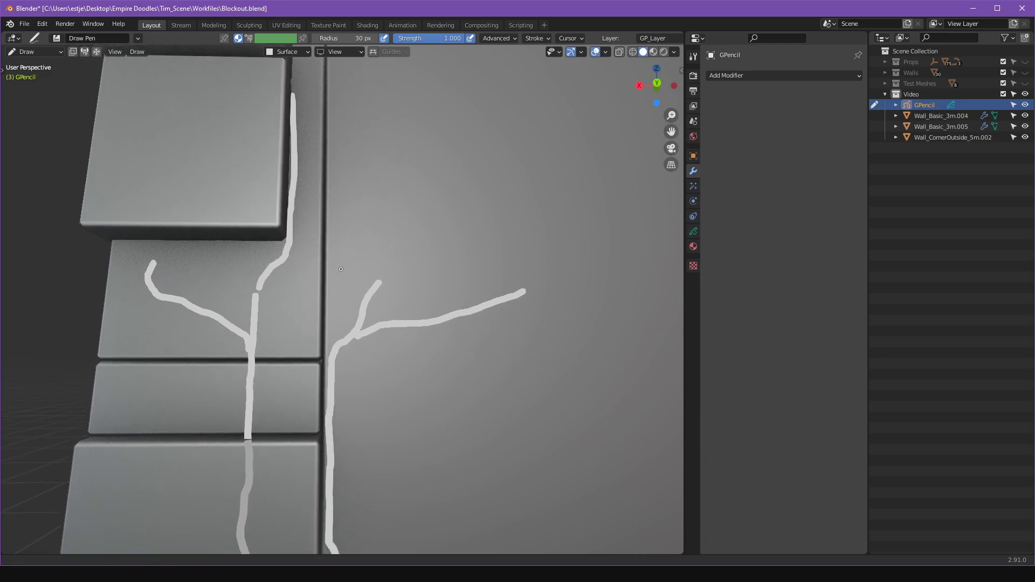
mouse_move(397, 328)
alt+shift+mouse_down()
mouse_move(280, 308)
mouse_move(278, 326)
alt+shift+mouse_up()
alt+shift+drag(277, 327, 269, 222)
mouse_move(269, 221)
middle_down()
mouse_move(349, 338)
mouse_move(388, 354)
mouse_move(428, 324)
mouse_move(360, 302)
middle_up()
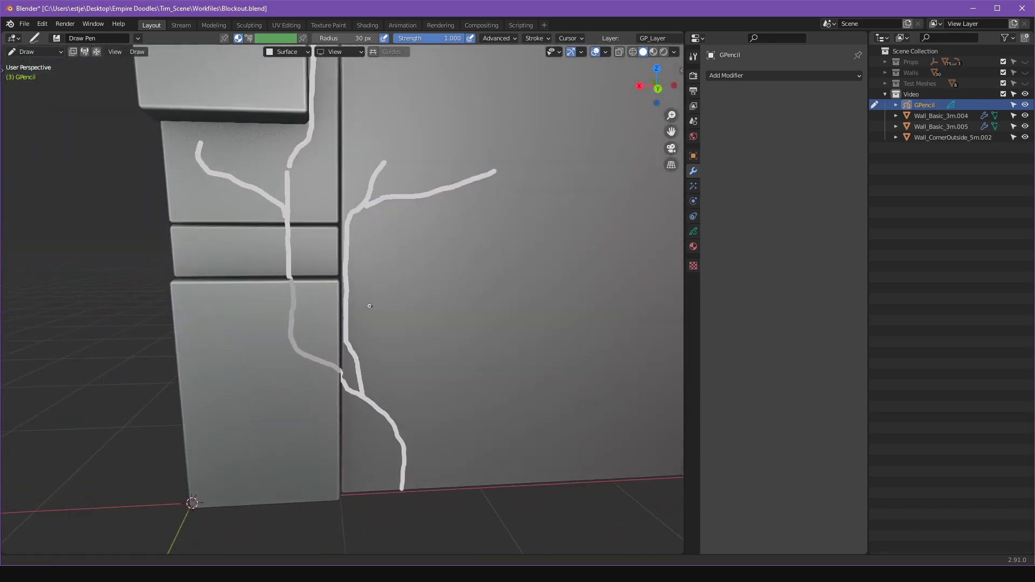
Inspect the strokes in Edit Mode and change the viewport shading to wireframe
scroll(413, 281, up, 3)
key(ctrl+Tab)
click(412, 310)
ctrl+middle_drag(414, 323, 479, 329)
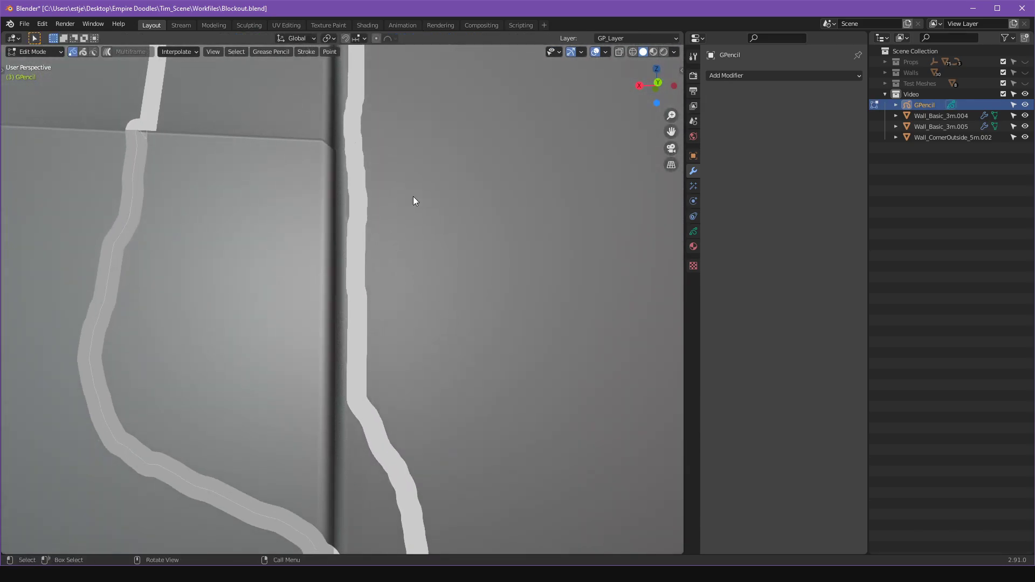
drag(406, 185, 323, 410)
mouse_move(410, 366)
middle_down()
mouse_move(351, 334)
mouse_move(399, 334)
mouse_move(418, 363)
mouse_move(485, 270)
middle_up()
click(633, 52)
key(ctrl+Tab)
click(409, 211)
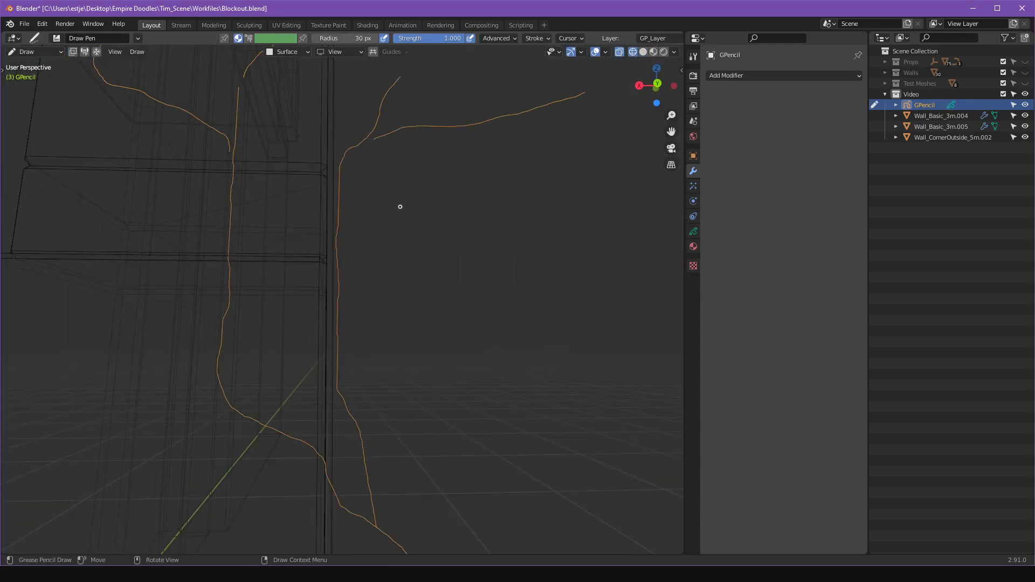
Return to Edit Mode and select all points of the branching strokes
key(ctrl+Tab)
click(460, 240)
drag(434, 183, 140, 457)
click(401, 314)
mouse_move(408, 212)
alt+shift+mouse_down()
mouse_move(422, 292)
mouse_move(461, 299)
mouse_move(434, 318)
mouse_move(444, 376)
mouse_move(386, 406)
alt+shift+mouse_up()
key(a)
scroll(469, 294, up, 6)
mouse_move(386, 412)
middle_down()
mouse_move(303, 411)
mouse_move(420, 397)
mouse_move(367, 365)
mouse_move(354, 321)
mouse_move(362, 308)
mouse_move(339, 291)
middle_up()
shift+middle_drag(582, 238, 568, 243)
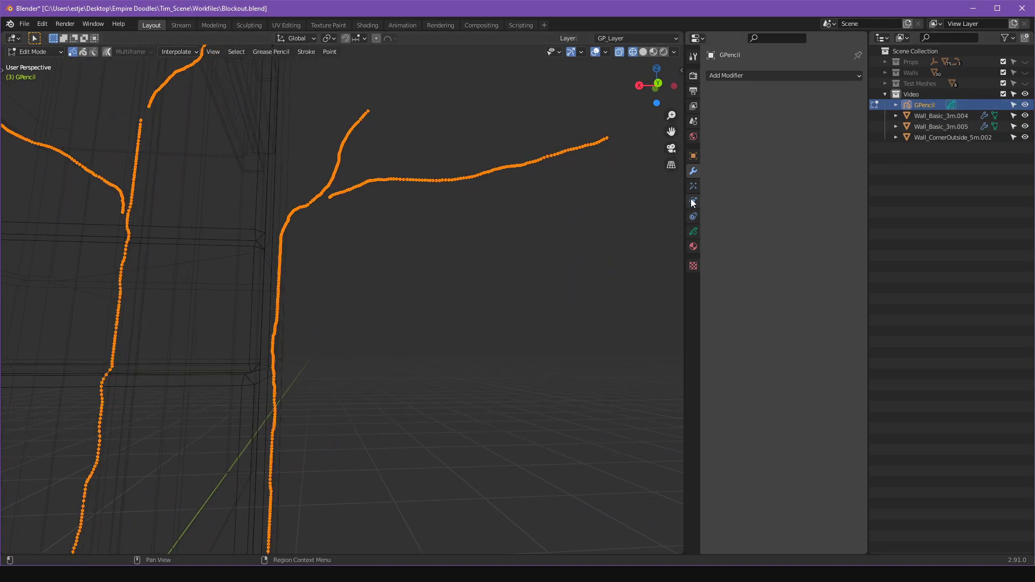
Add a Simplify modifier to the grease pencil object
click(745, 75)
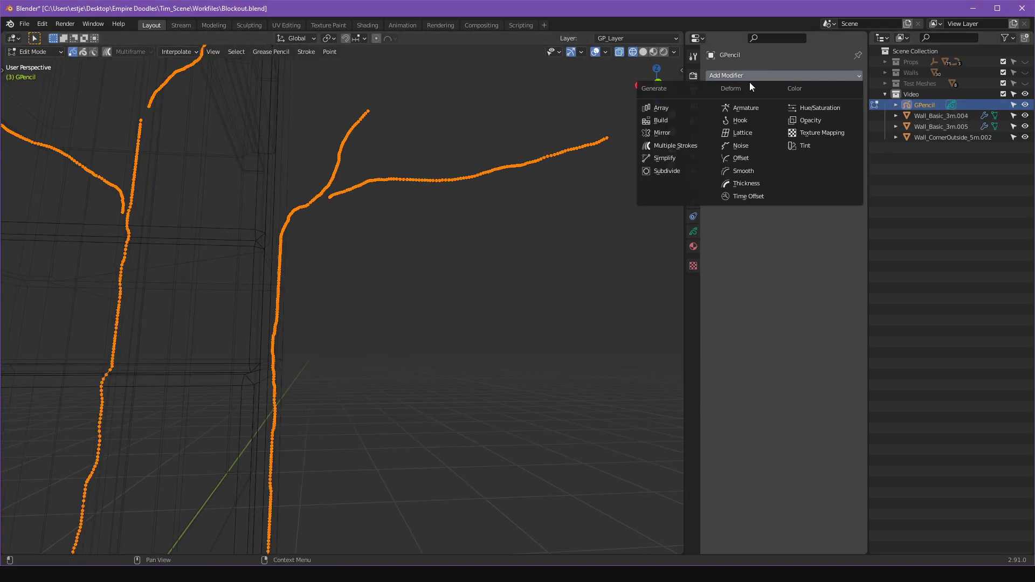
click(695, 157)
scroll(516, 225, up, 4)
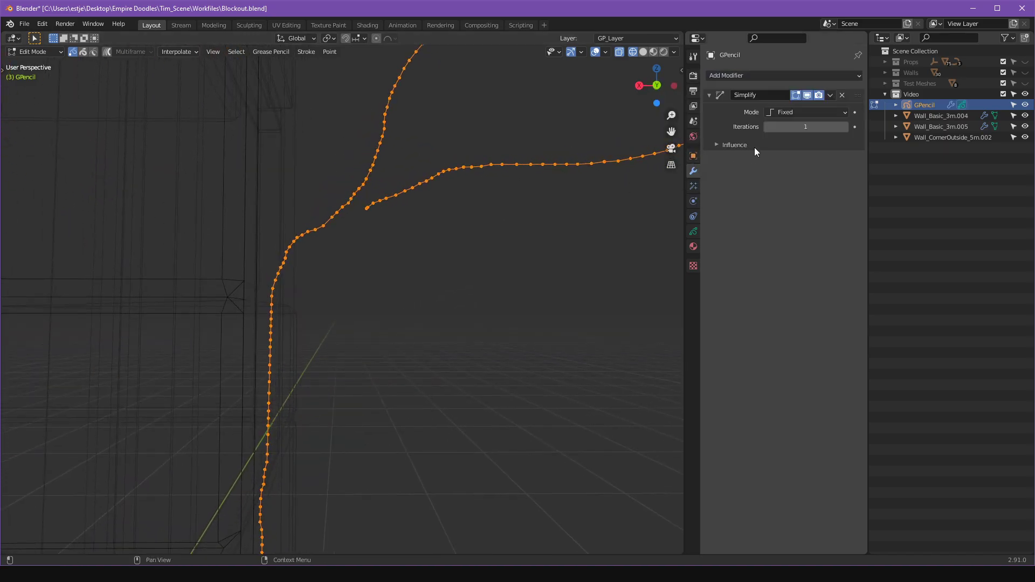
scroll(578, 198, down, 3)
Set the Simplify modifier's Fixed mode iterations to 4 and check the point spacing along the strokes
mouse_move(806, 127)
mouse_down()
mouse_move(825, 127)
mouse_move(789, 126)
mouse_move(820, 127)
mouse_up()
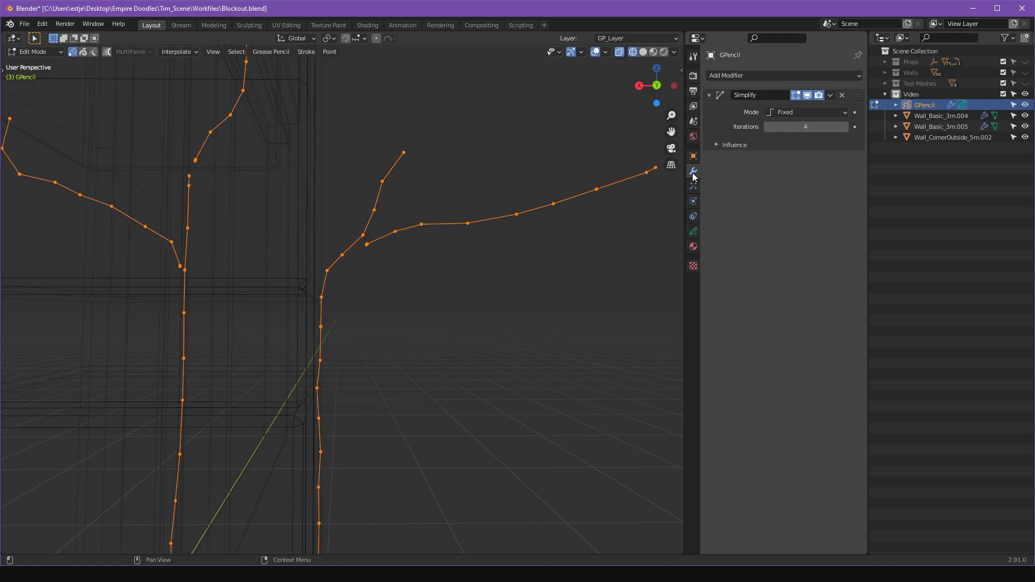
mouse_move(578, 212)
middle_down()
mouse_move(538, 147)
mouse_move(533, 64)
mouse_move(528, 535)
mouse_move(509, 453)
mouse_move(554, 104)
mouse_move(566, 171)
mouse_move(450, 171)
mouse_move(313, 345)
middle_up()
mouse_move(310, 224)
middle_down()
mouse_move(335, 229)
mouse_move(317, 231)
mouse_move(402, 291)
middle_up()
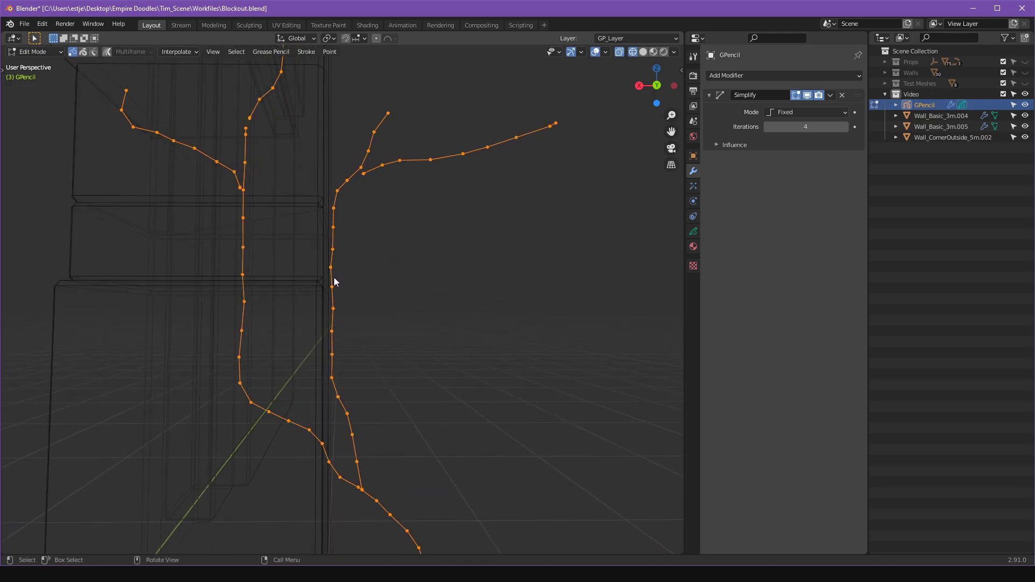
middle_drag(338, 325, 370, 319)
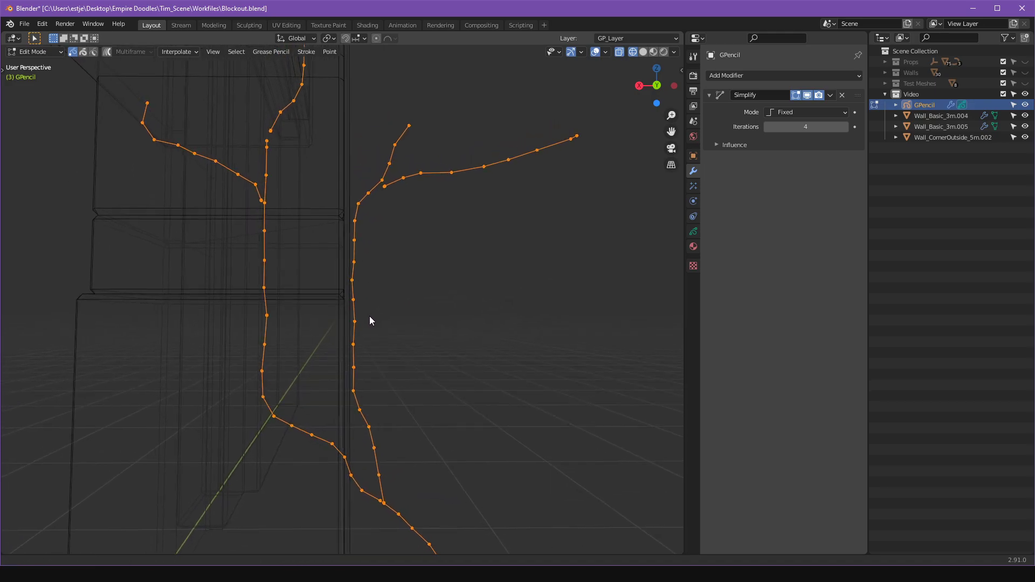
Try the Simplify modifier's Sample mode with a length of about 0.107 m
click(799, 114)
click(823, 149)
scroll(244, 293, down, 2)
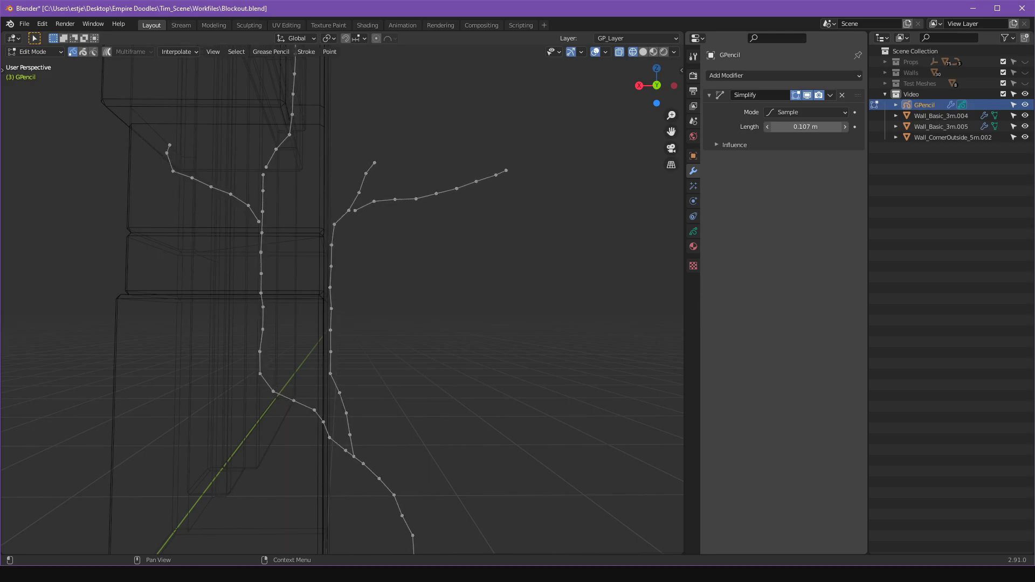
mouse_move(805, 126)
mouse_down()
mouse_move(861, 126)
mouse_move(807, 126)
mouse_up()
Change the Simplify modifier to Adaptive mode with a factor of 0.034
click(810, 112)
click(807, 138)
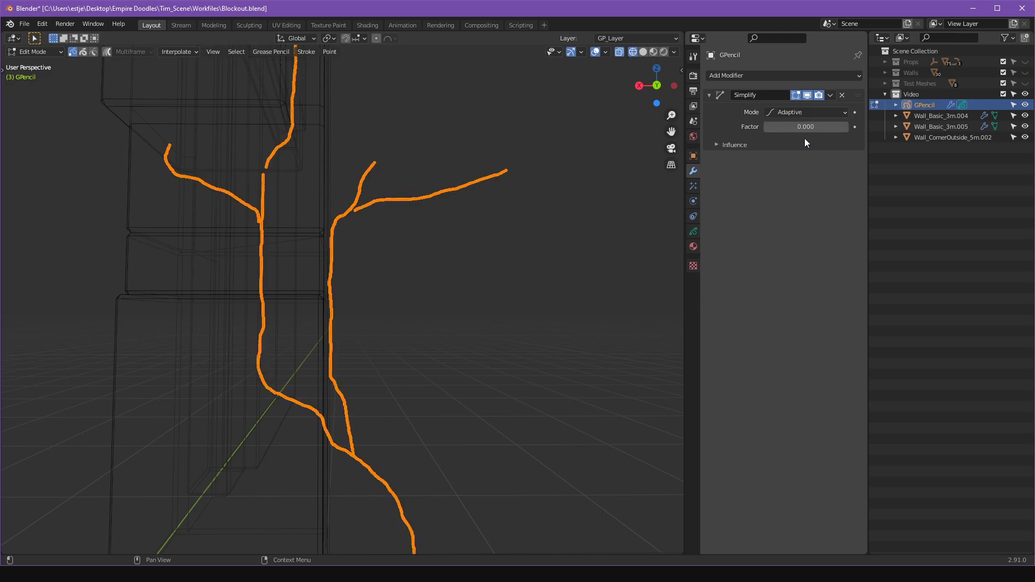
scroll(574, 152, up, 2)
mouse_move(805, 127)
mouse_down()
mouse_move(833, 127)
mouse_move(802, 127)
mouse_move(815, 126)
mouse_up()
scroll(547, 147, up, 2)
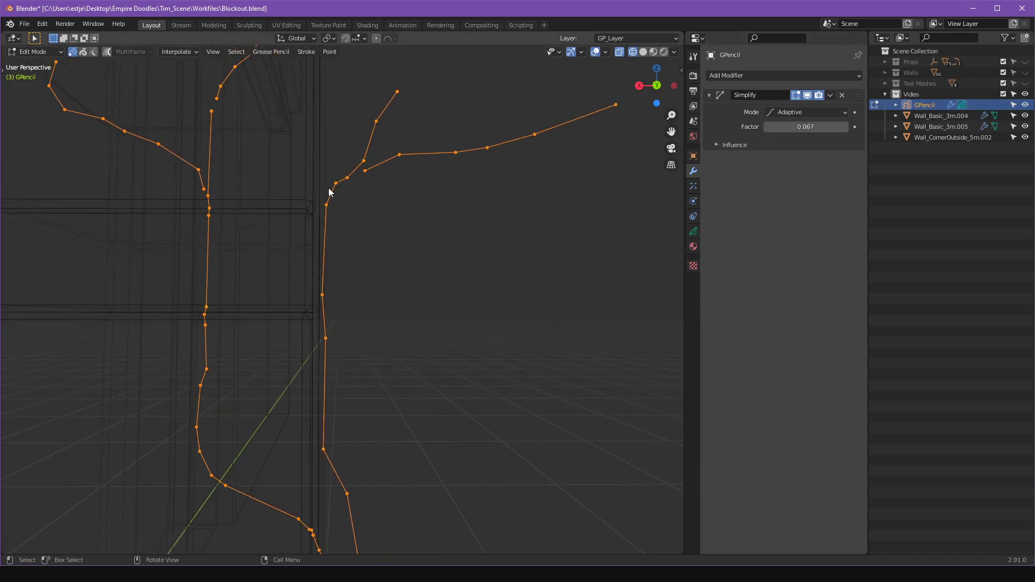
mouse_move(336, 201)
shift+middle_down()
mouse_move(376, 261)
mouse_move(370, 342)
mouse_move(395, 342)
mouse_move(386, 423)
mouse_move(403, 492)
shift+middle_up()
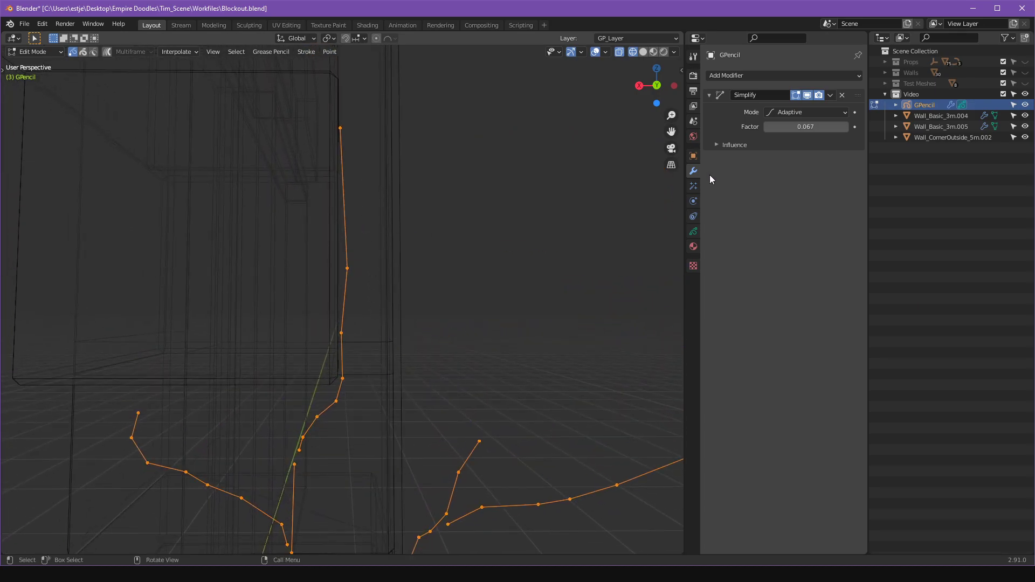
mouse_move(816, 125)
mouse_down()
mouse_move(787, 126)
mouse_move(806, 126)
mouse_up()
mouse_move(454, 173)
middle_down()
mouse_move(439, 154)
mouse_move(438, 88)
mouse_move(430, 137)
mouse_move(452, 135)
mouse_move(422, 85)
mouse_move(448, 85)
mouse_move(520, 304)
mouse_move(410, 297)
mouse_move(435, 307)
middle_up()
Switch the grease pencil object to Object Mode and apply the Simplify modifier
key(Tab)
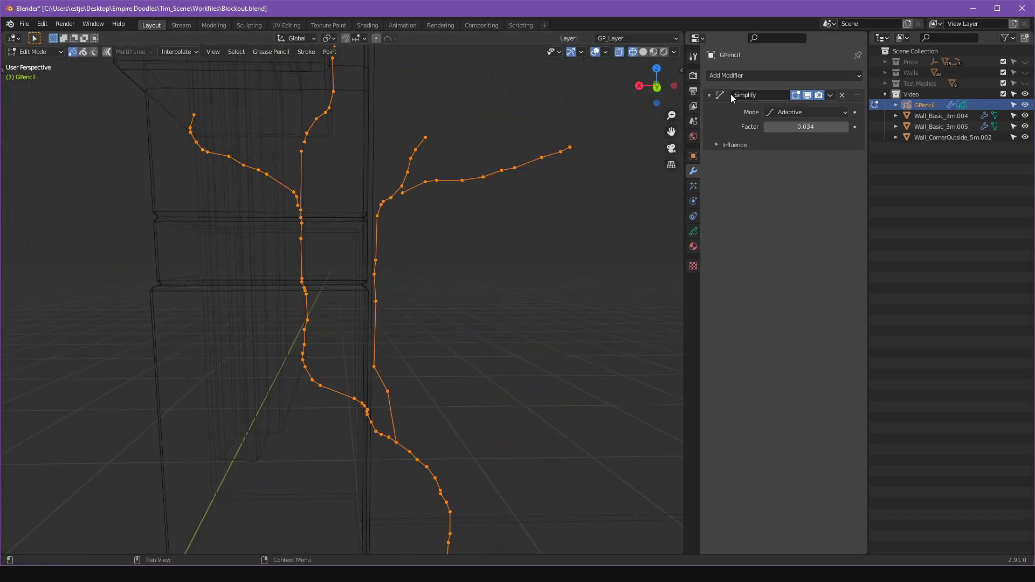
key(ctrl+a)
key(Tab)
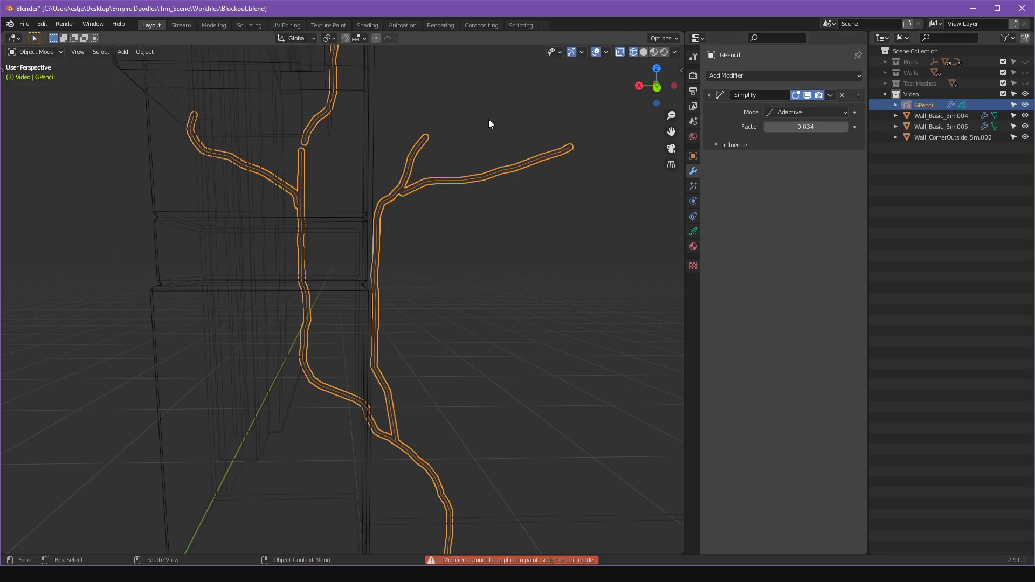
key(ctrl+a)
ctrl+alt+drag(650, 162, 582, 189)
click(429, 240)
click(386, 223)
alt+shift+drag(414, 216, 411, 241)
mouse_move(533, 205)
alt+mouse_down()
mouse_move(441, 205)
mouse_move(538, 211)
alt+mouse_up()
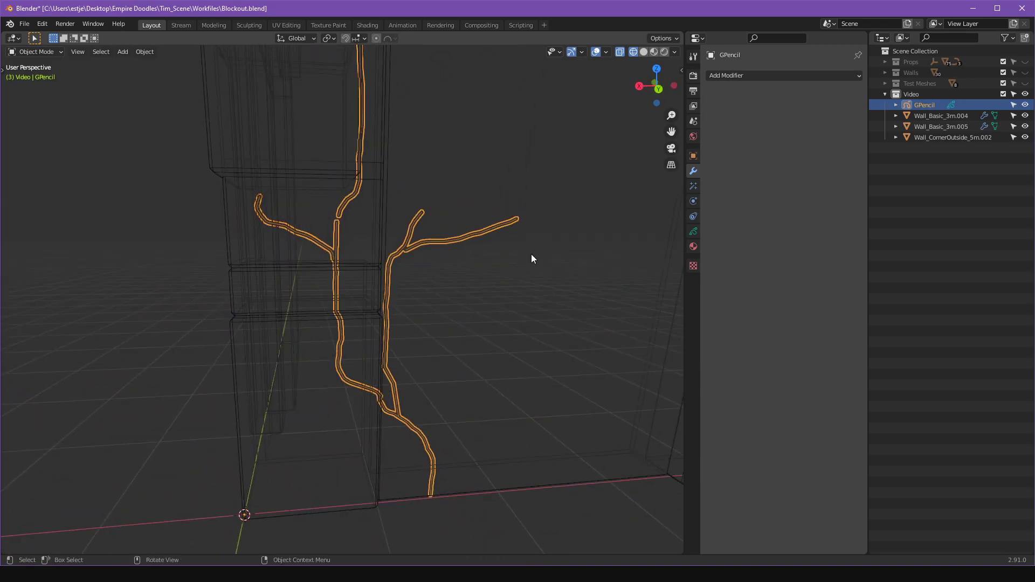
Convert the grease pencil strokes to a Bezier Curve
key(F3)
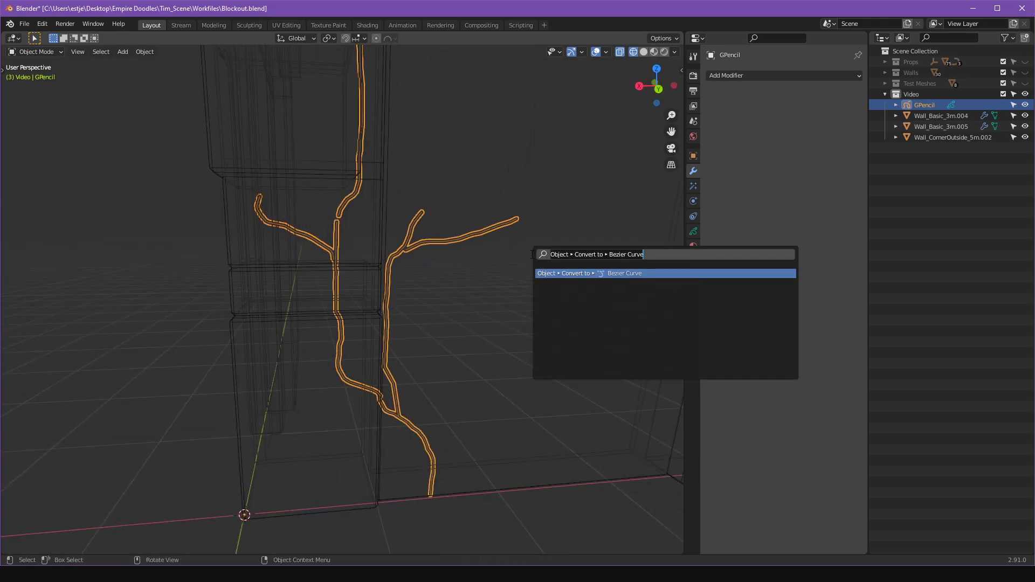
text(convert)
key(Down)
key(Down)
key(Up)
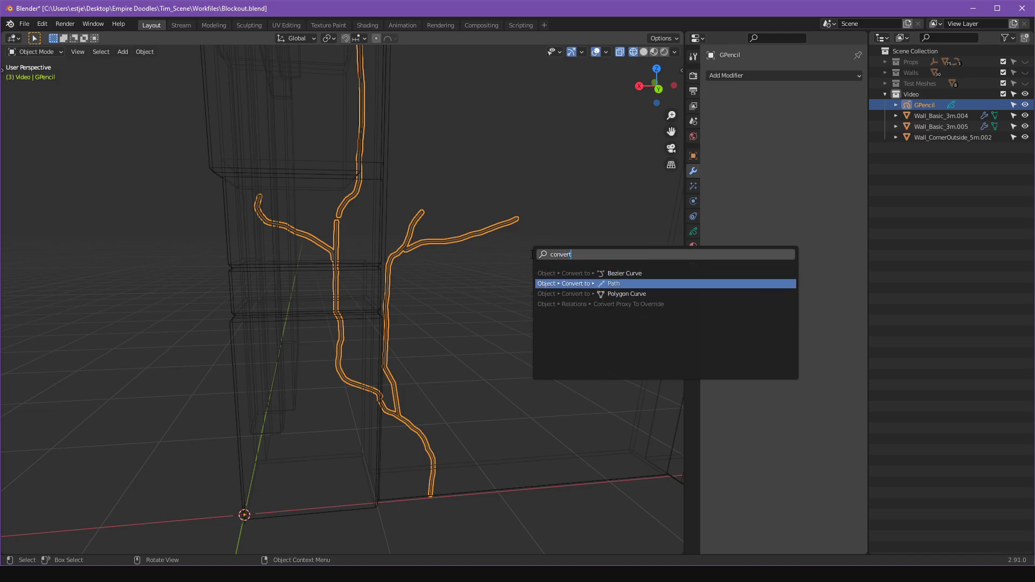
key(Up)
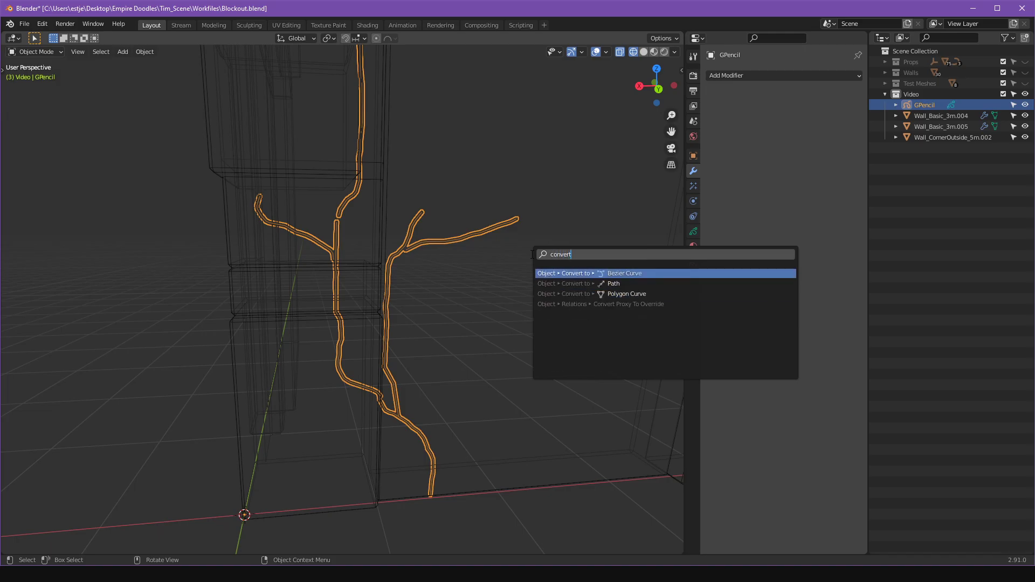
key(Return)
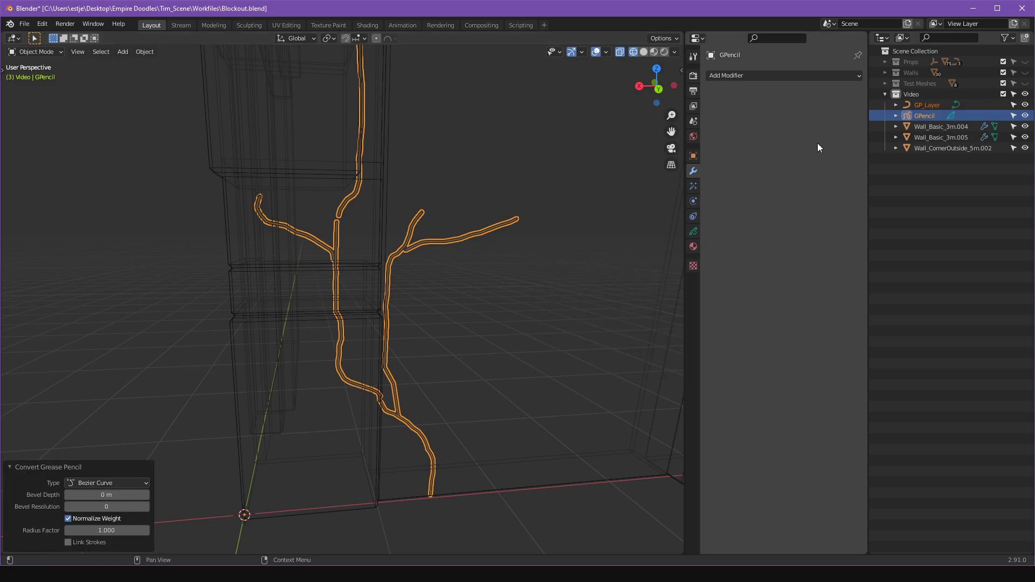
Hide the original GPencil object in the viewport and select the GP_Layer curve
mouse_move(531, 183)
middle_down()
mouse_move(526, 173)
mouse_move(487, 252)
middle_up()
click(444, 256)
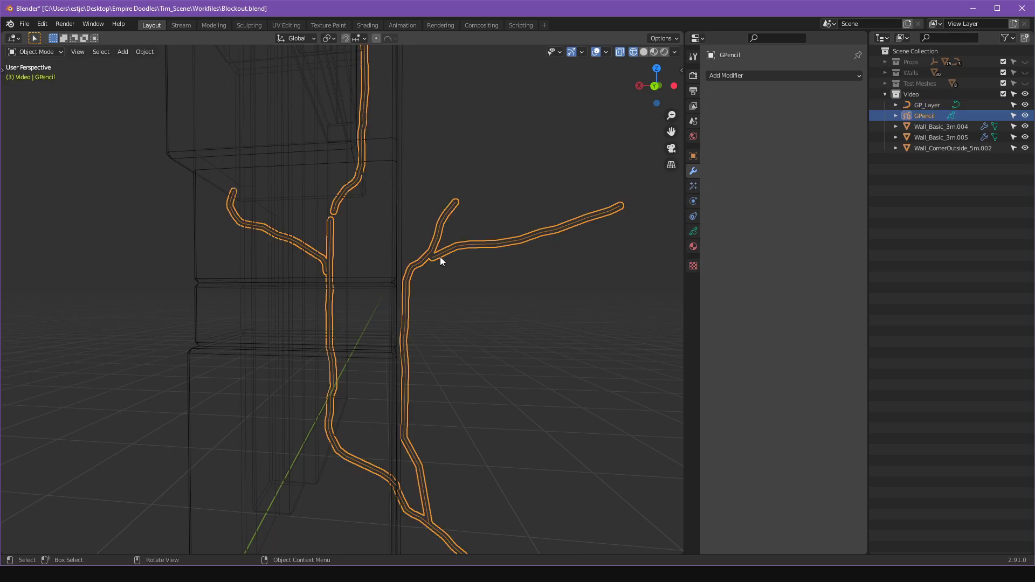
click(1025, 116)
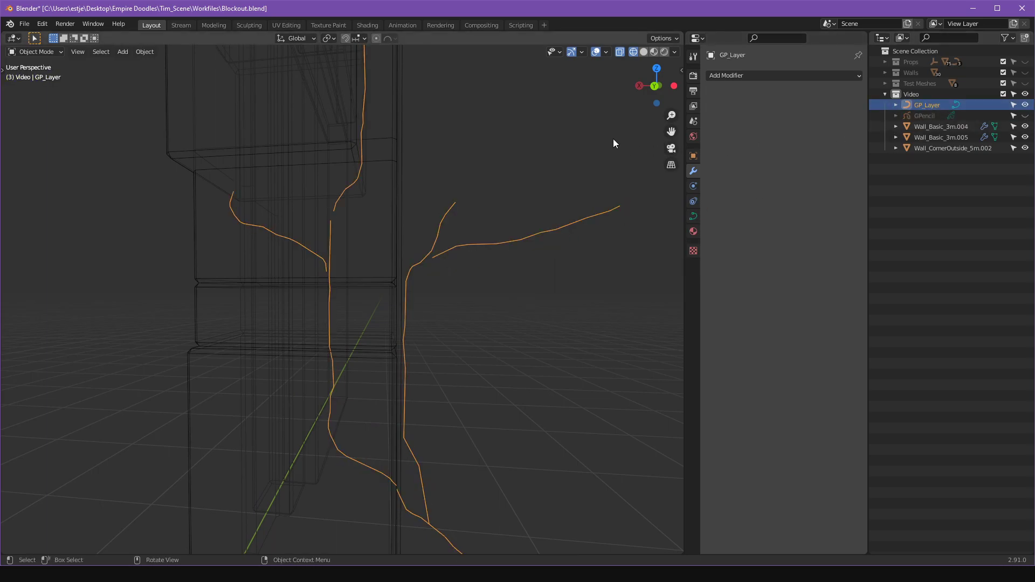
click(510, 224)
click(501, 244)
Enter Edit Mode on the GP_Layer curve and try moving a control point on the short side branch
shift+middle_drag(472, 244, 317, 345)
scroll(377, 268, up, 1)
key(Tab)
scroll(377, 278, up, 2)
click(288, 235)
key(g)
right_click(423, 277)
click(446, 275)
middle_drag(320, 248, 453, 201)
key(ctrl+Tab)
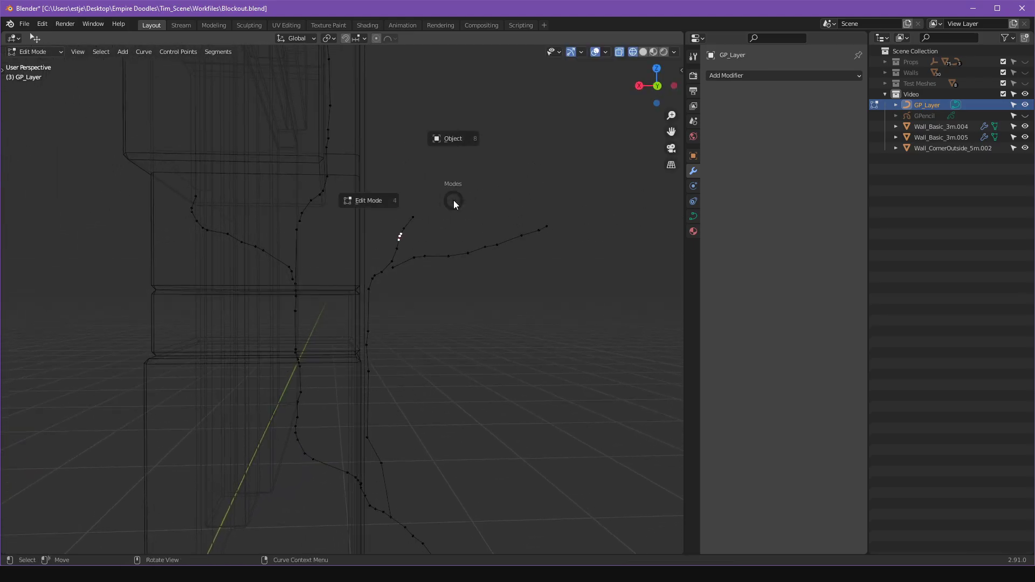
key(Escape)
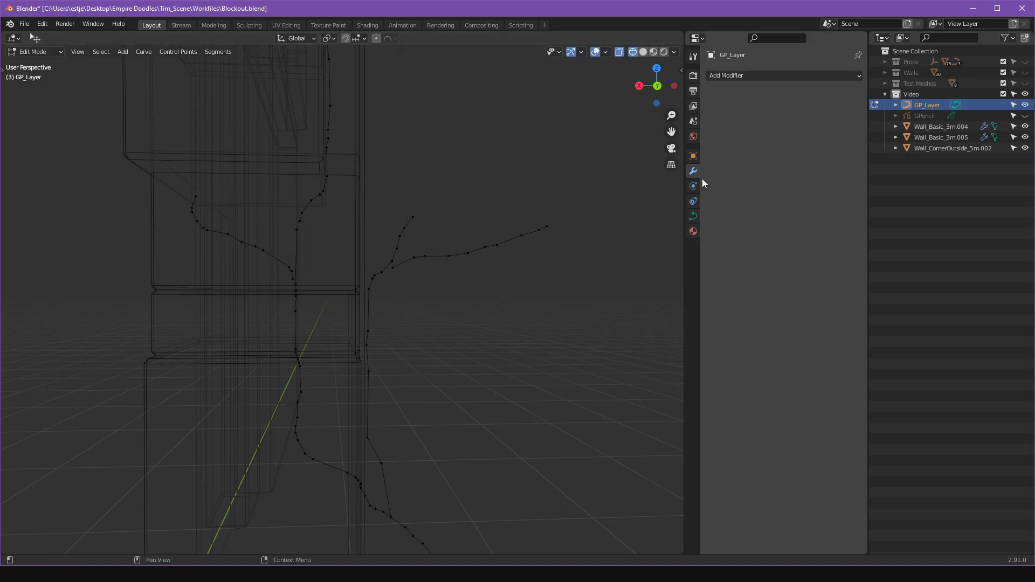
Give the curve thickness with a round bevel depth of 0.007 m
click(694, 216)
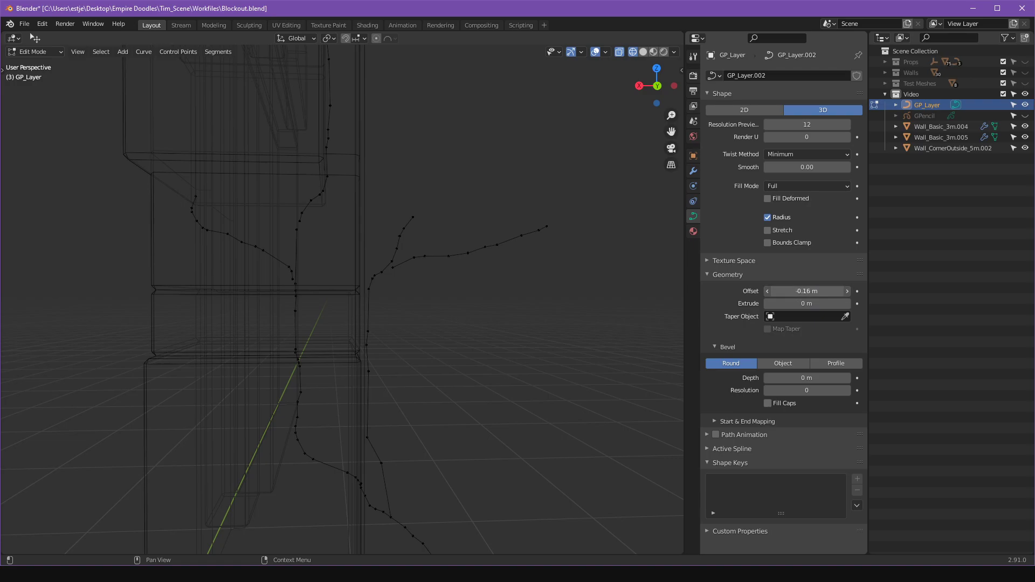
key(Escape)
mouse_move(807, 304)
mouse_down()
mouse_move(833, 304)
mouse_move(807, 303)
mouse_up()
key(Escape)
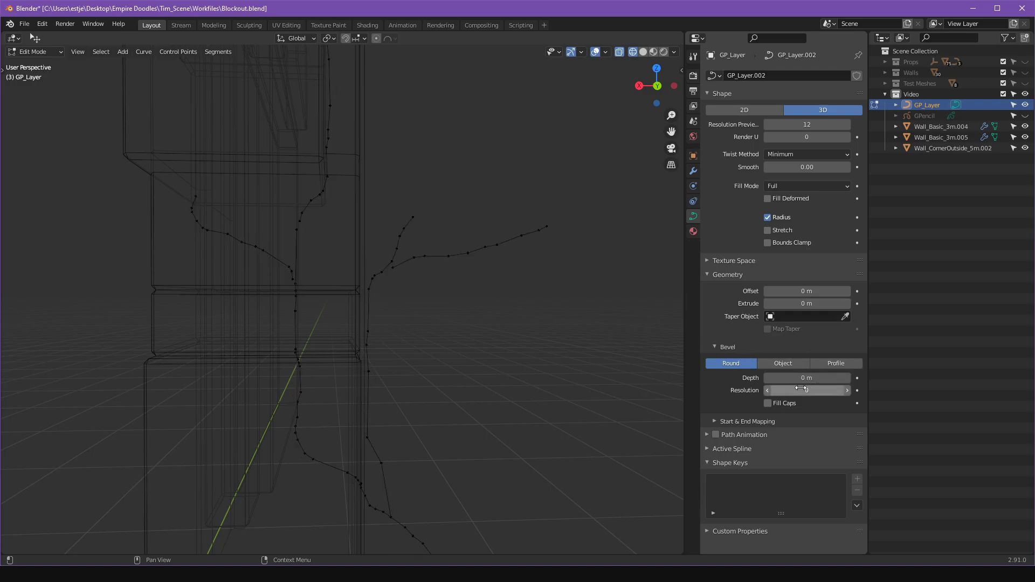
drag(807, 378, 809, 378)
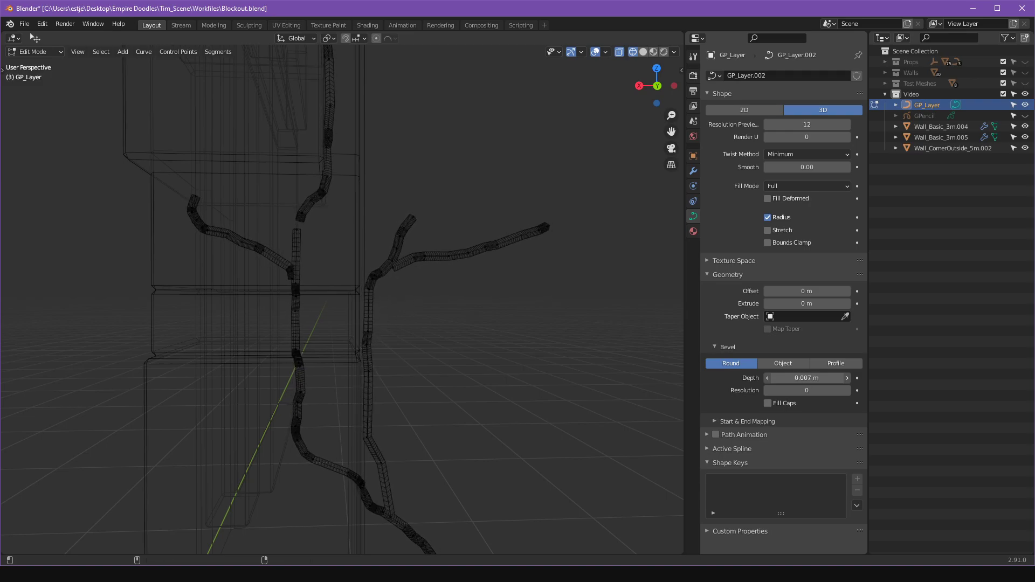
Switch the viewport to solid shading and lower the curve's preview resolution to 1
scroll(476, 370, up, 5)
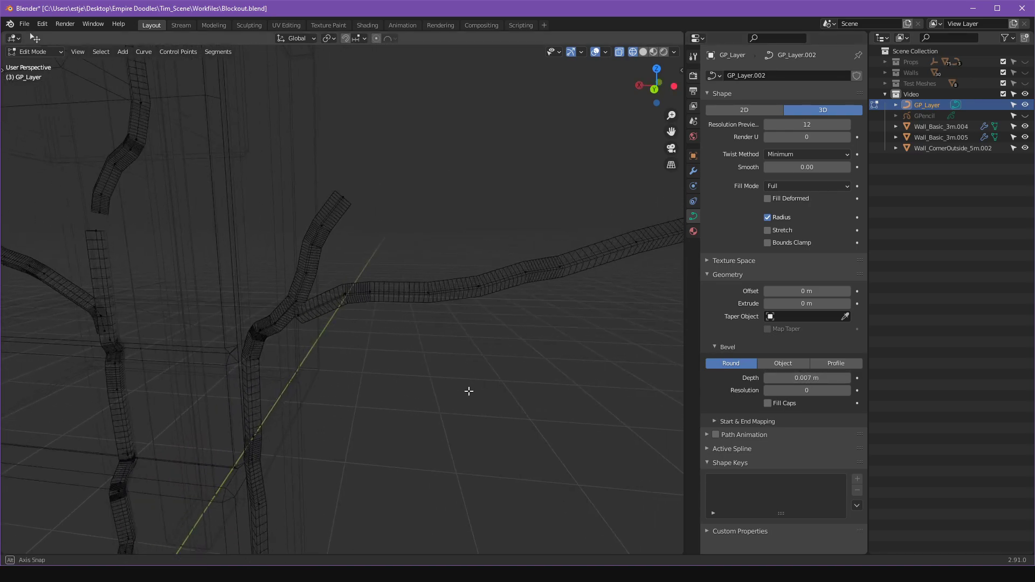
scroll(386, 335, up, 3)
alt+drag(353, 299, 340, 316)
alt+shift+drag(496, 255, 365, 312)
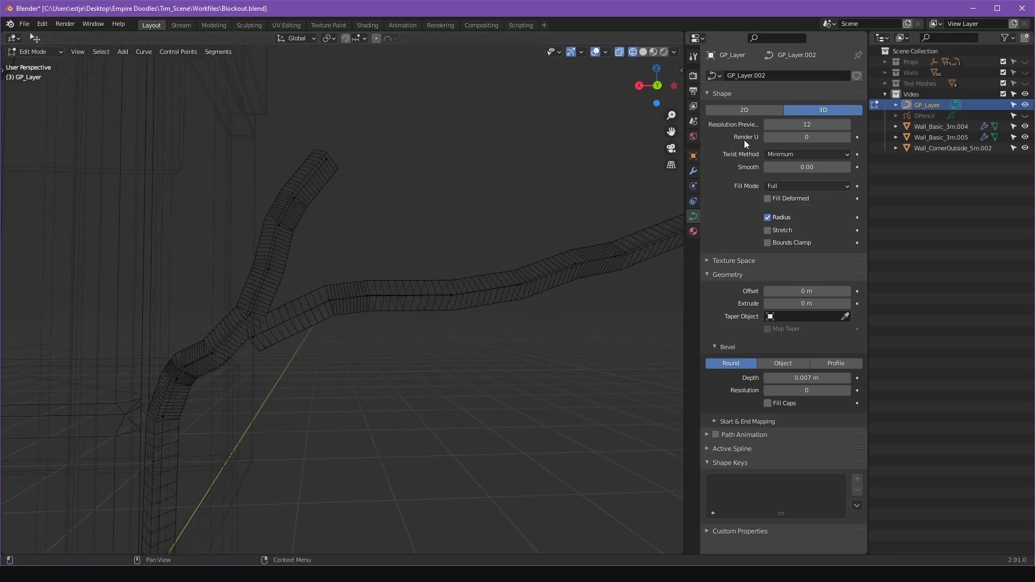
shift+middle_drag(650, 141, 576, 146)
shift+middle_drag(477, 286, 525, 272)
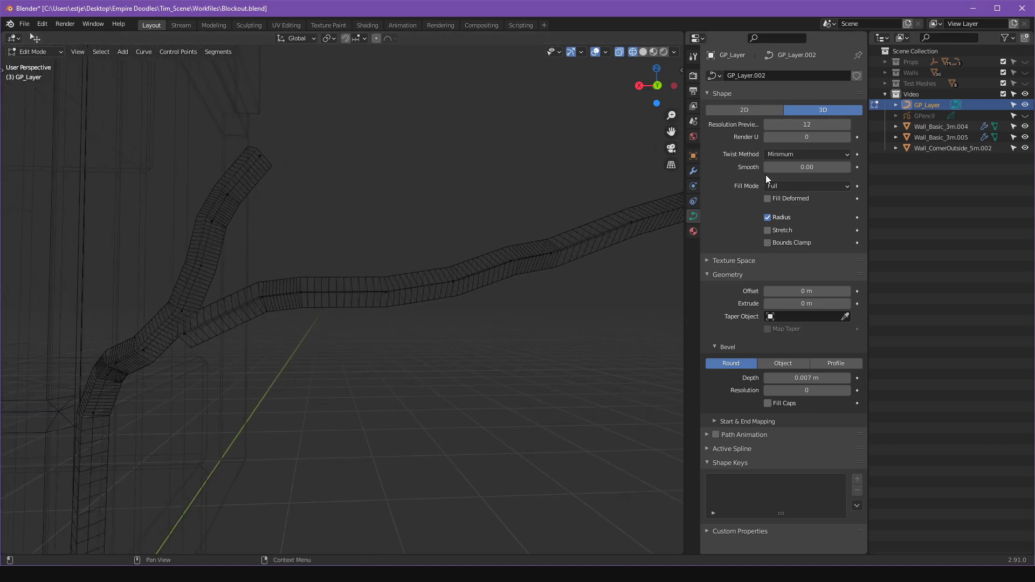
scroll(546, 220, down, 3)
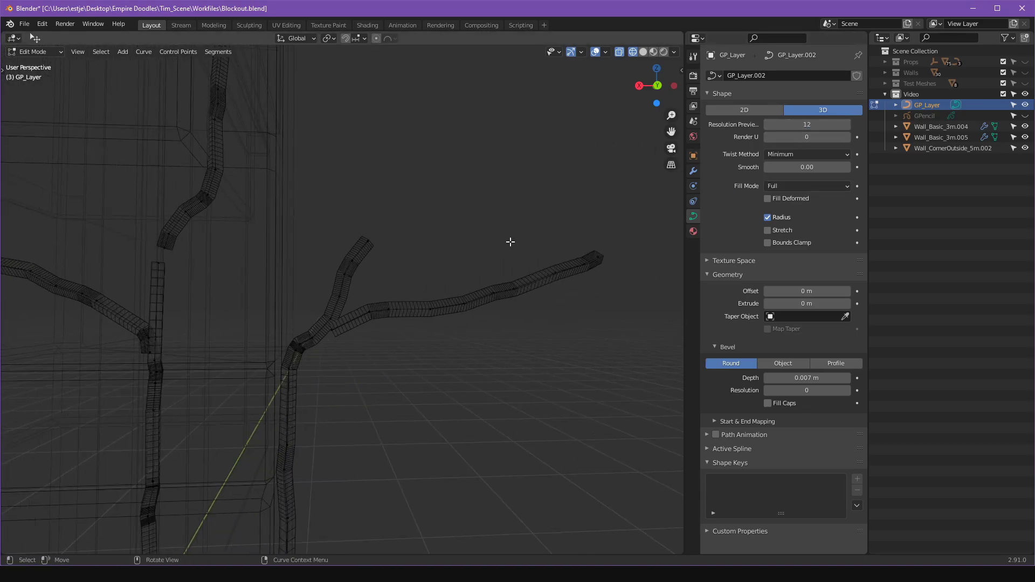
middle_drag(510, 240, 623, 110)
click(644, 52)
mouse_move(545, 149)
middle_down()
mouse_move(515, 127)
mouse_move(527, 127)
middle_up()
middle_drag(430, 203, 430, 234)
drag(802, 124, 768, 124)
shift+middle_drag(592, 186, 615, 145)
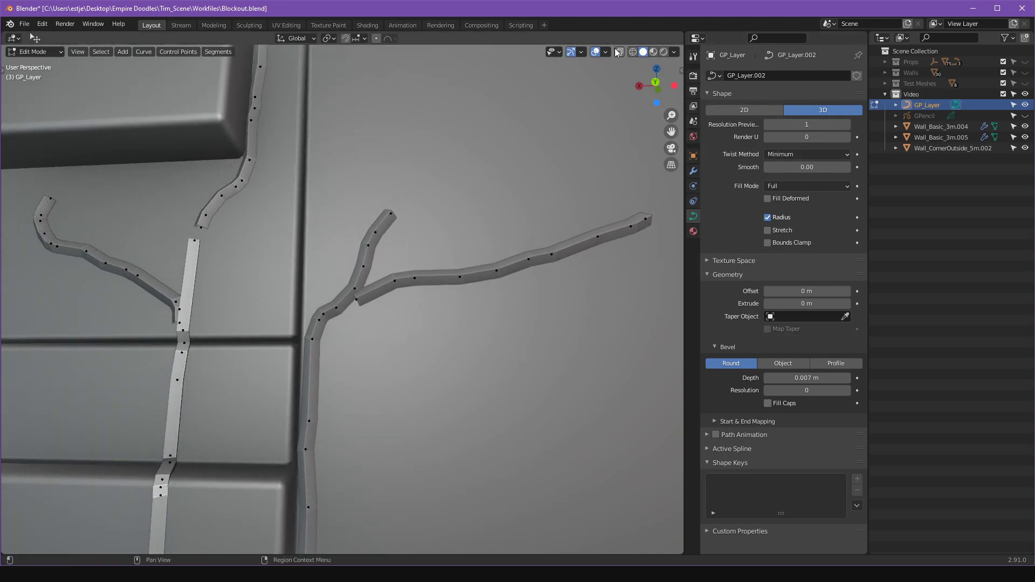
Switch back to wireframe shading and activate the Select Box tool for the vine's lower control points
click(633, 52)
middle_drag(509, 176, 495, 253)
mouse_move(374, 297)
middle_down()
mouse_move(451, 298)
mouse_move(453, 340)
mouse_move(330, 330)
mouse_move(415, 323)
mouse_move(402, 104)
middle_up()
scroll(423, 307, down, 2)
shift+middle_drag(446, 180, 442, 94)
scroll(441, 153, up, 1)
scroll(441, 153, up, 2)
drag(322, 175, 374, 252)
right_click(373, 251)
key(t)
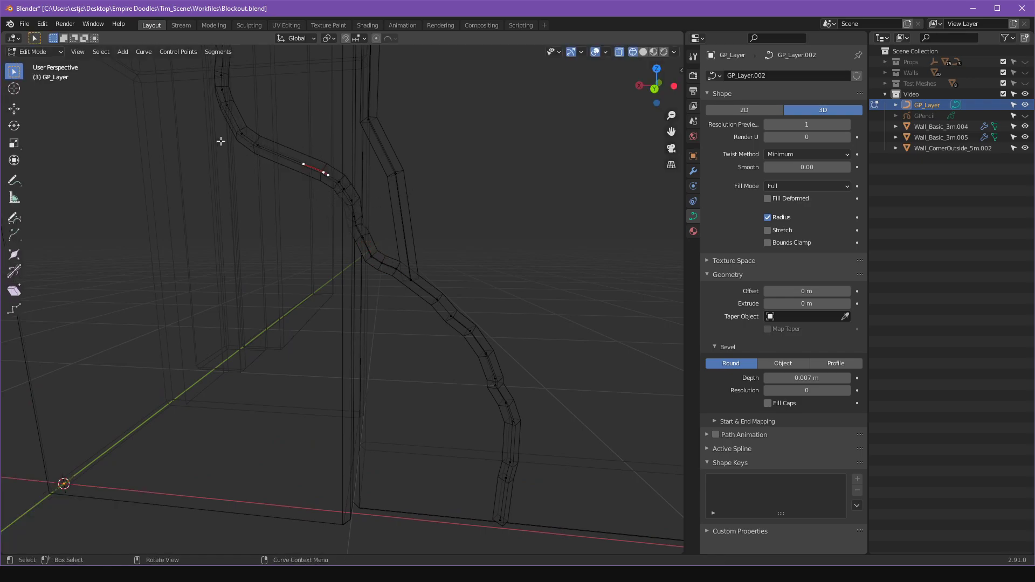
Box-select the densely spaced control points where the lower vine bends around the wall corner
drag(249, 142, 358, 261)
mouse_move(358, 261)
middle_down()
mouse_move(446, 307)
mouse_move(354, 247)
middle_up()
middle_drag(429, 296, 381, 164)
drag(325, 155, 471, 427)
middle_drag(471, 427, 454, 407)
middle_drag(397, 239, 436, 235)
drag(270, 173, 456, 448)
middle_drag(455, 435, 326, 143)
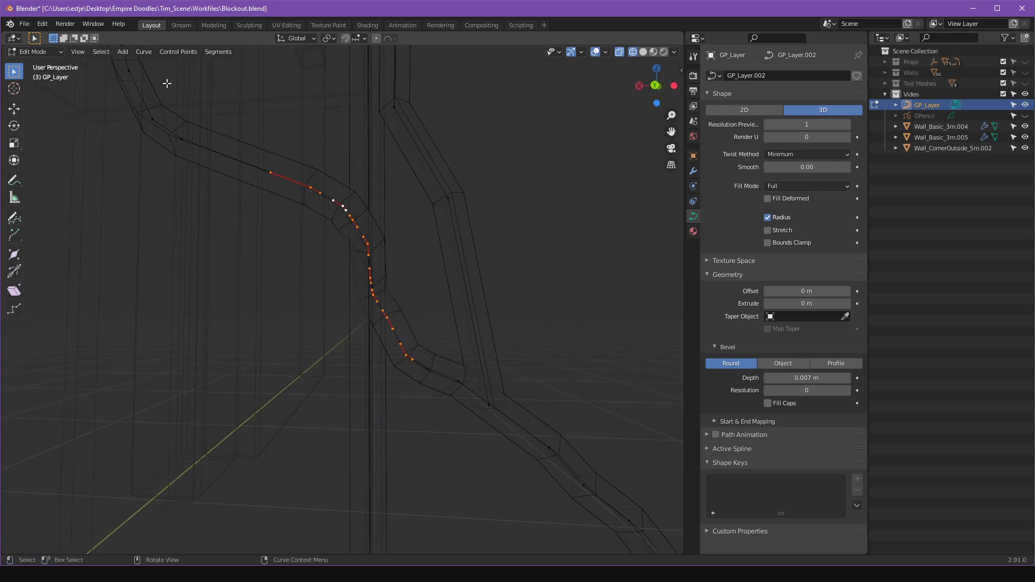
Apply Decimate Curve to the selected control points with a ratio of about 0.956
click(144, 51)
mouse_move(201, 195)
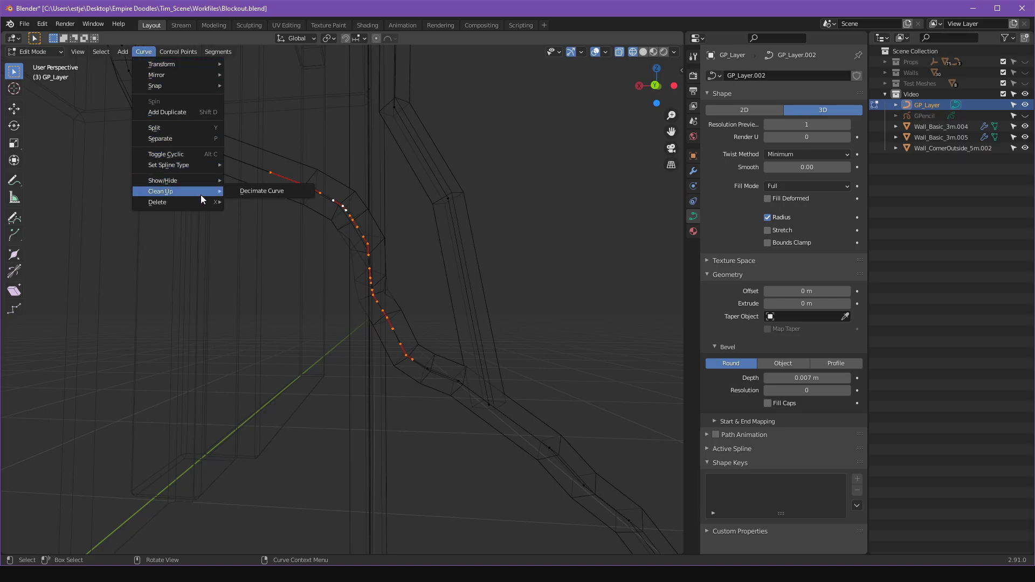
click(249, 192)
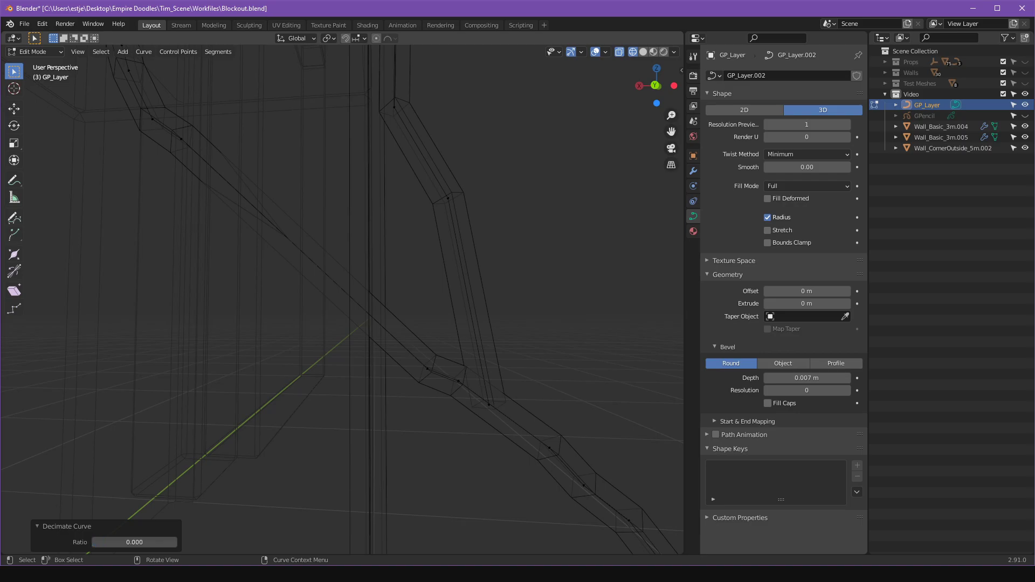
drag(122, 543, 174, 542)
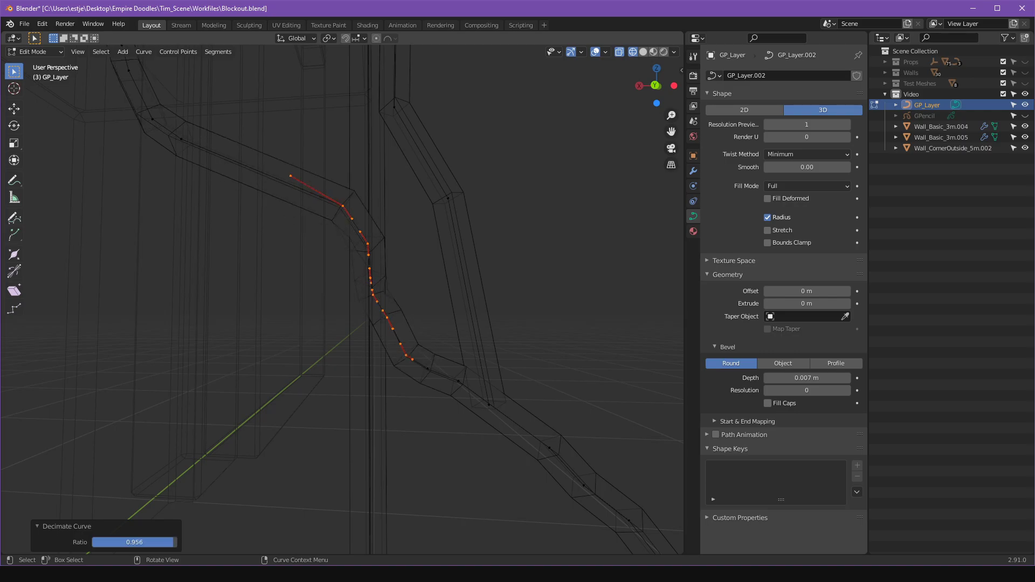
click(315, 393)
Return to Object Mode and view the decimated vine bend in solid shading
scroll(372, 350, down, 2)
shift+middle_drag(374, 348, 383, 429)
key(Tab)
middle_drag(435, 180, 365, 277)
click(642, 52)
mouse_move(493, 213)
middle_down()
mouse_move(481, 186)
mouse_move(571, 177)
mouse_move(426, 98)
mouse_move(509, 65)
mouse_move(550, 104)
mouse_move(636, 121)
middle_up()
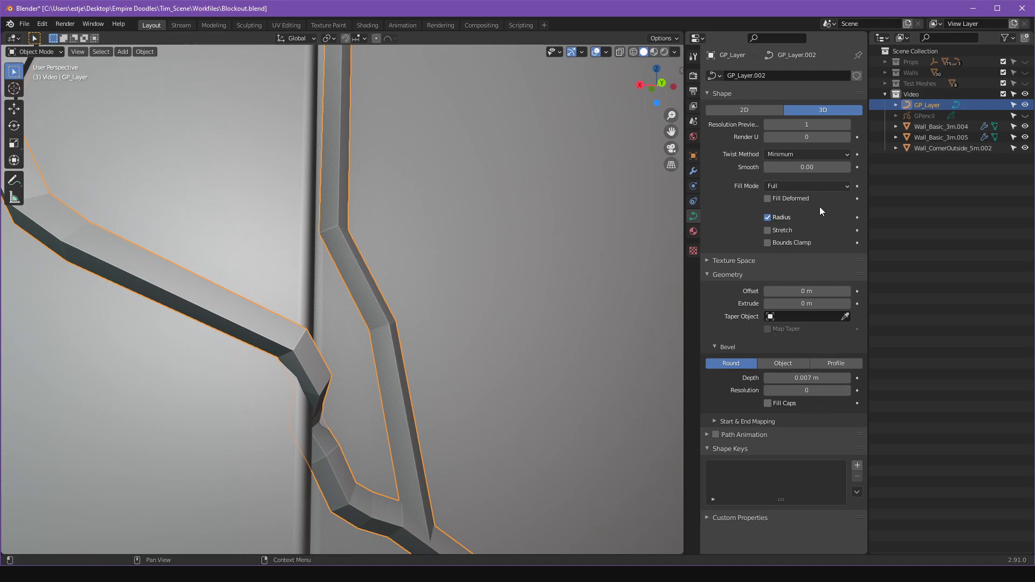
click(846, 138)
click(765, 261)
click(745, 263)
Try a bevel resolution of 2 on the vine curve and set it back to 0
middle_drag(518, 334, 584, 365)
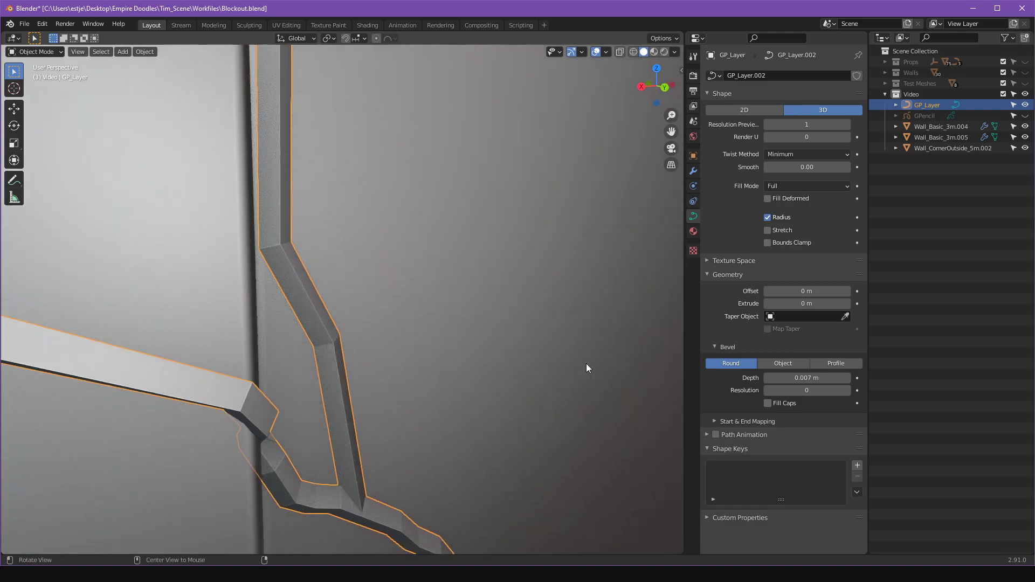
click(847, 391)
click(848, 391)
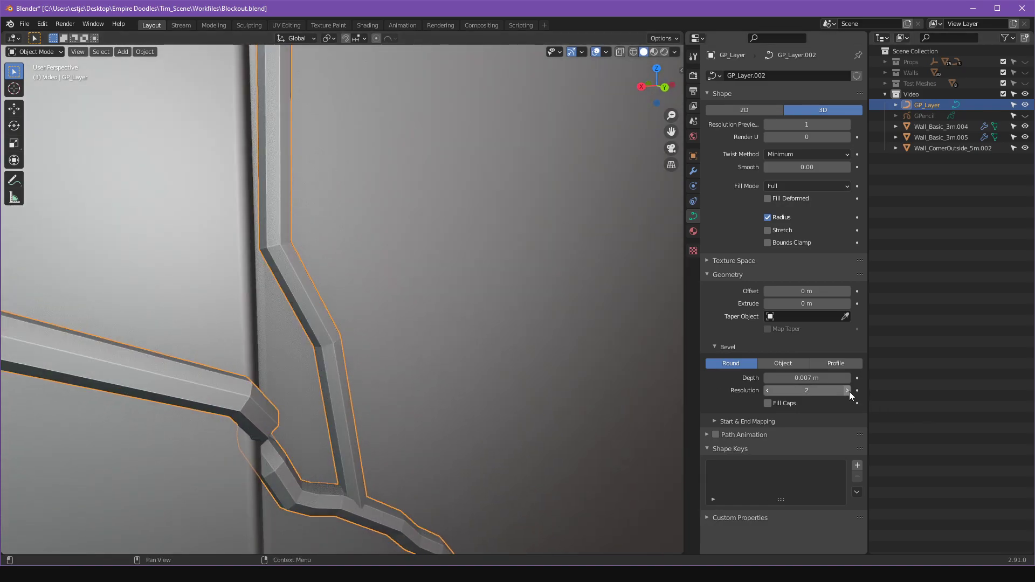
click(767, 390)
click(767, 390)
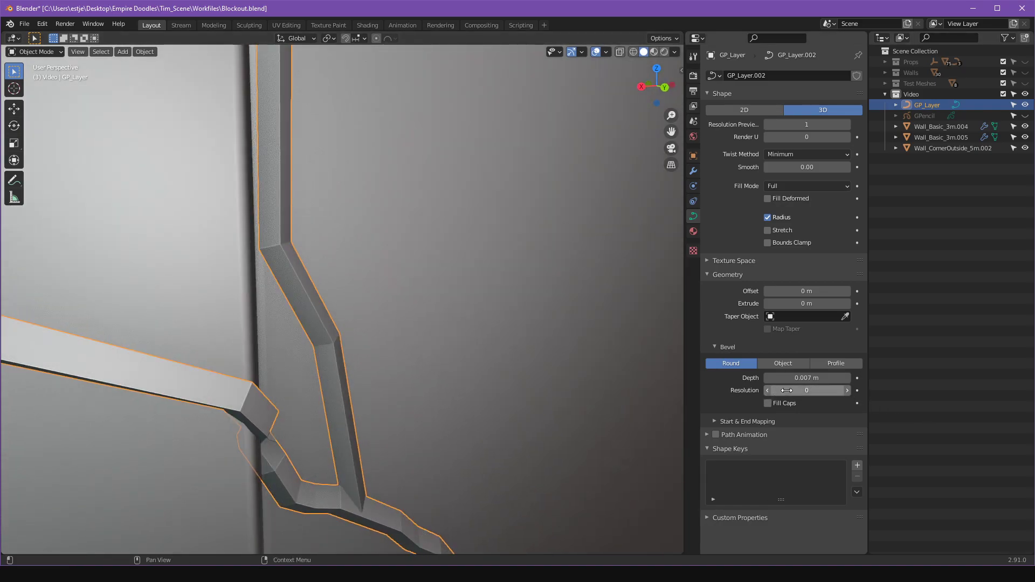
middle_drag(475, 356, 467, 401)
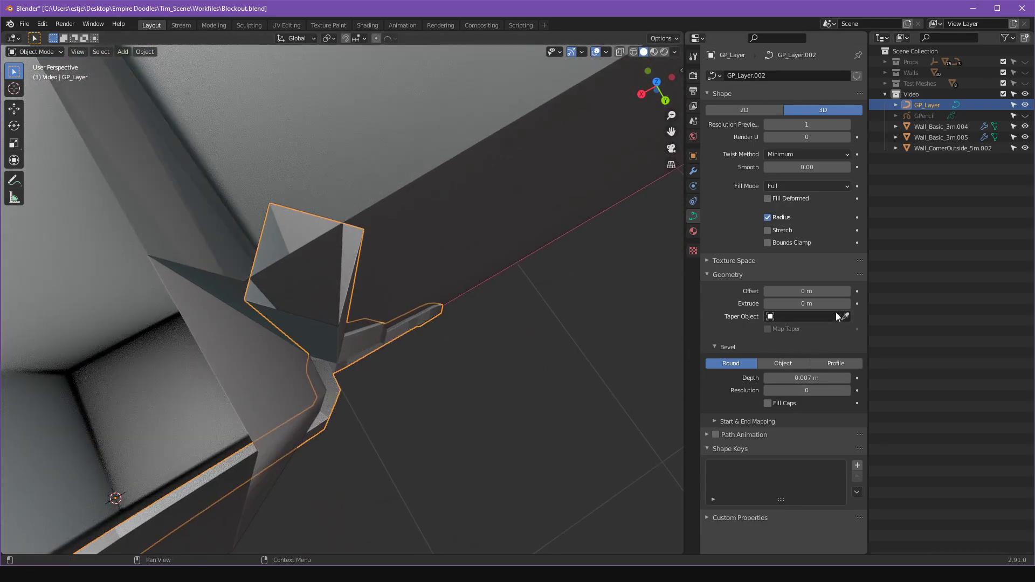
click(849, 391)
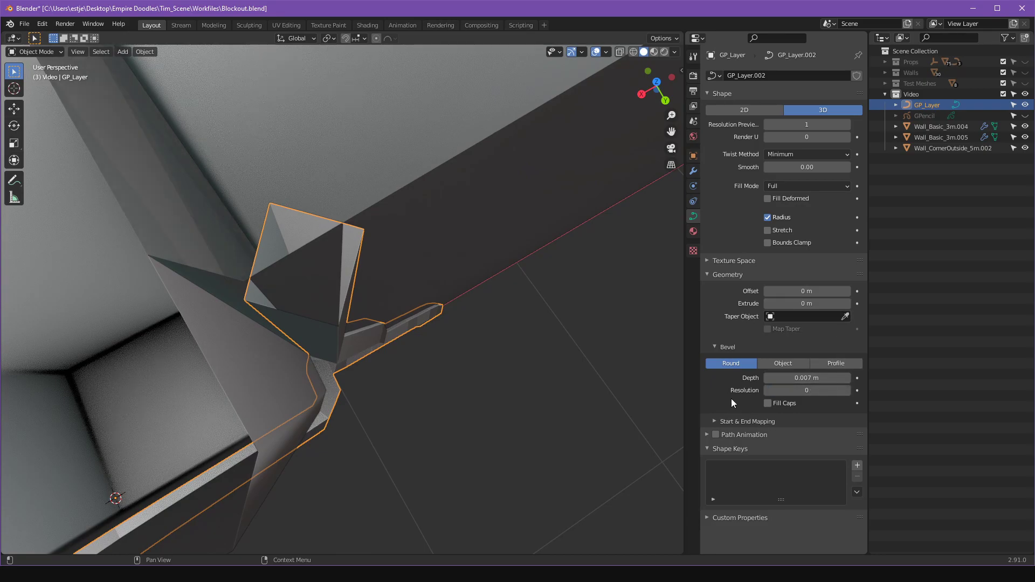
click(848, 391)
click(848, 390)
drag(826, 391, 804, 390)
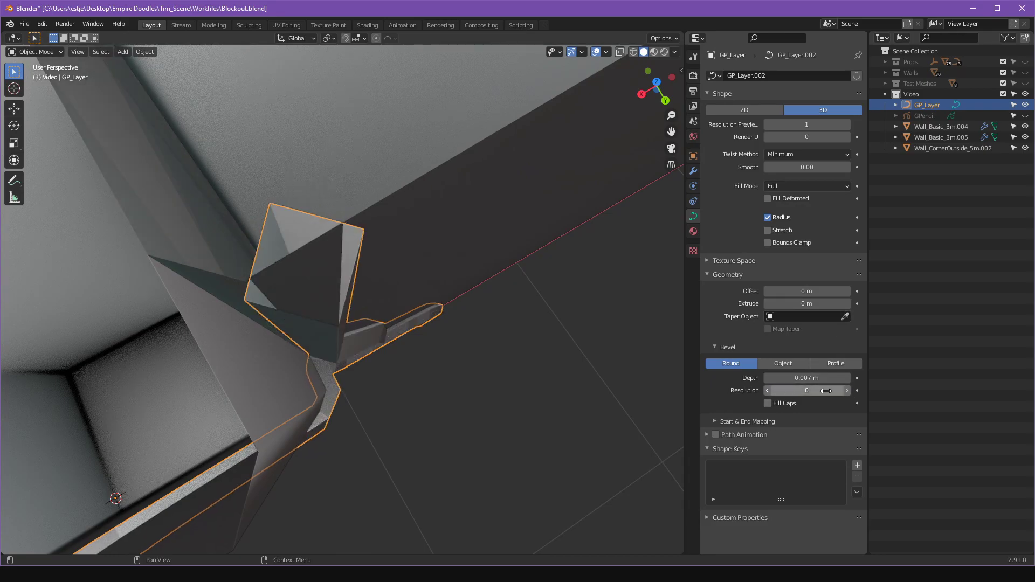
Enable Fill Caps on the curve's bevel and look over the vine's ends and branches
scroll(388, 372, down, 1)
middle_drag(388, 370, 444, 347)
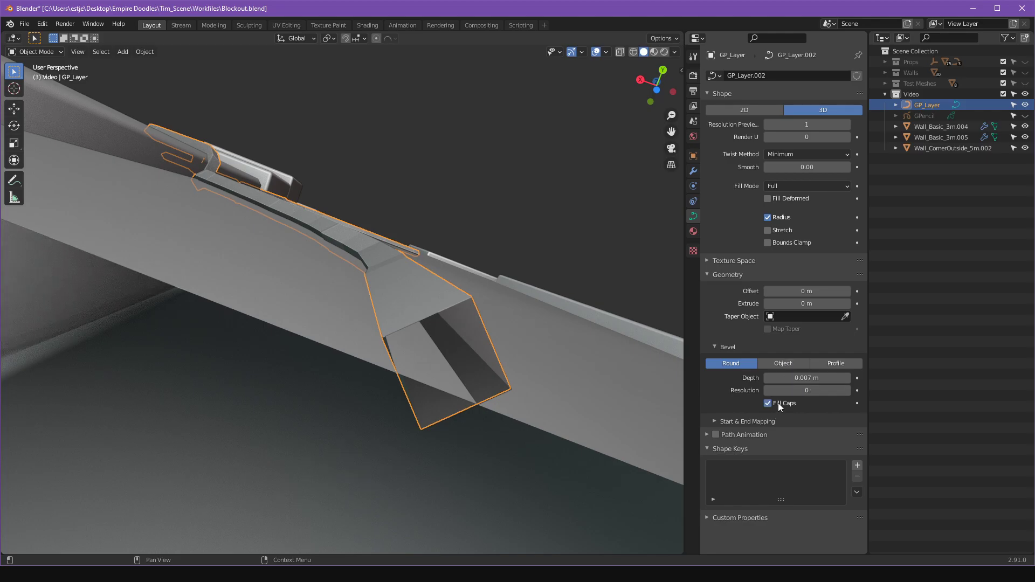
middle_drag(432, 270, 417, 372)
ctrl+middle_drag(417, 372, 399, 238)
ctrl+middle_drag(503, 277, 405, 258)
shift+middle_drag(406, 259, 512, 385)
ctrl+middle_drag(512, 385, 459, 328)
ctrl+alt+drag(460, 352, 458, 372)
alt+shift+drag(458, 372, 410, 254)
middle_drag(300, 258, 395, 295)
alt+shift+drag(487, 268, 362, 309)
alt+shift+drag(362, 309, 371, 293)
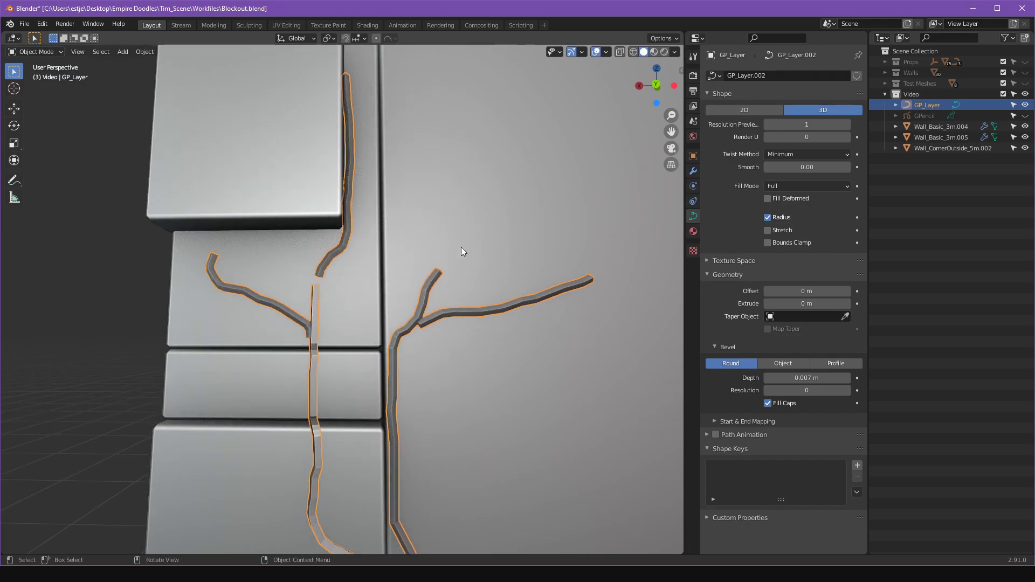
Convert the beveled vine curve to a mesh without keeping the original
key(F3)
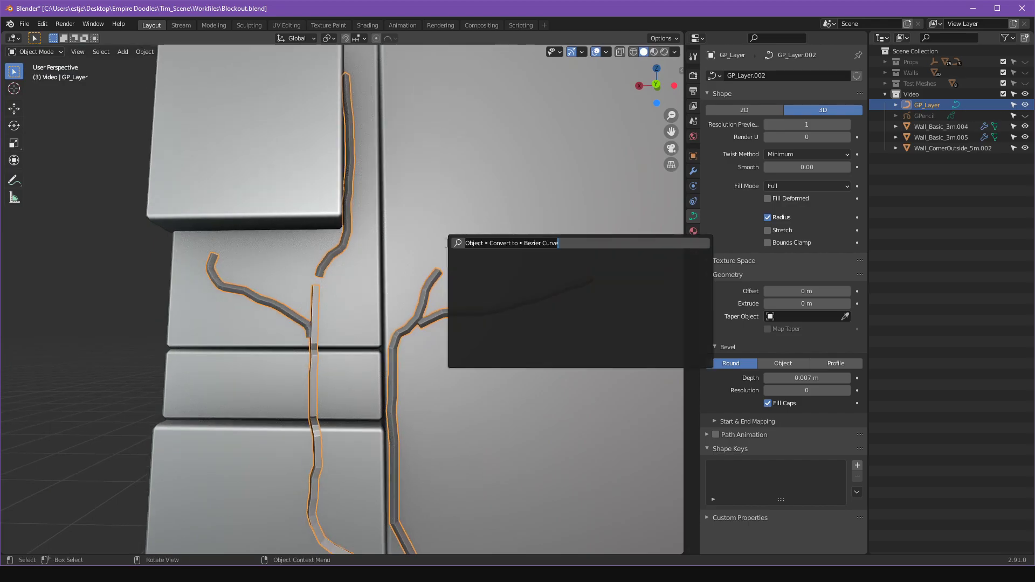
text(c)
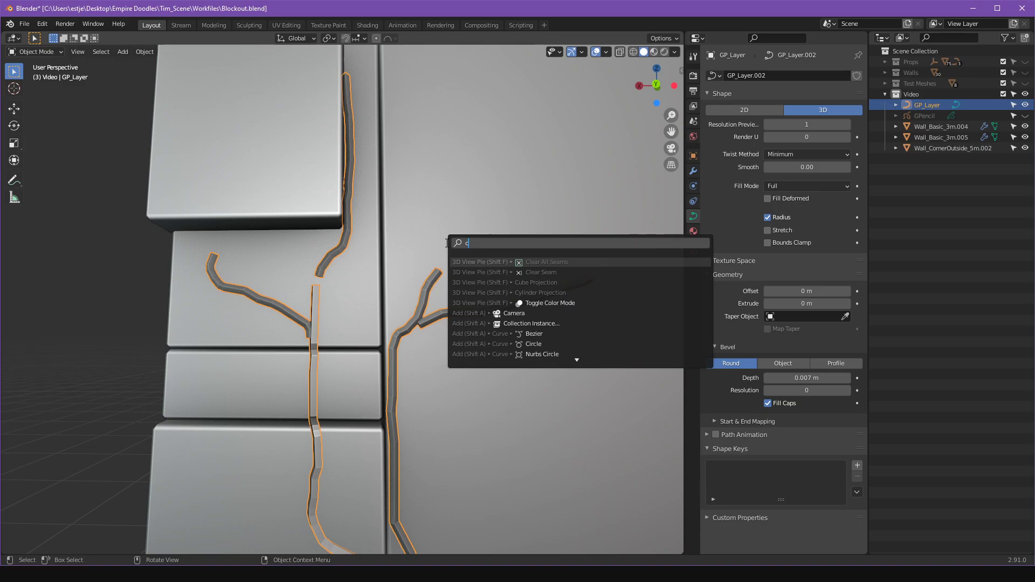
text(onv)
key(Down)
key(Down)
key(Return)
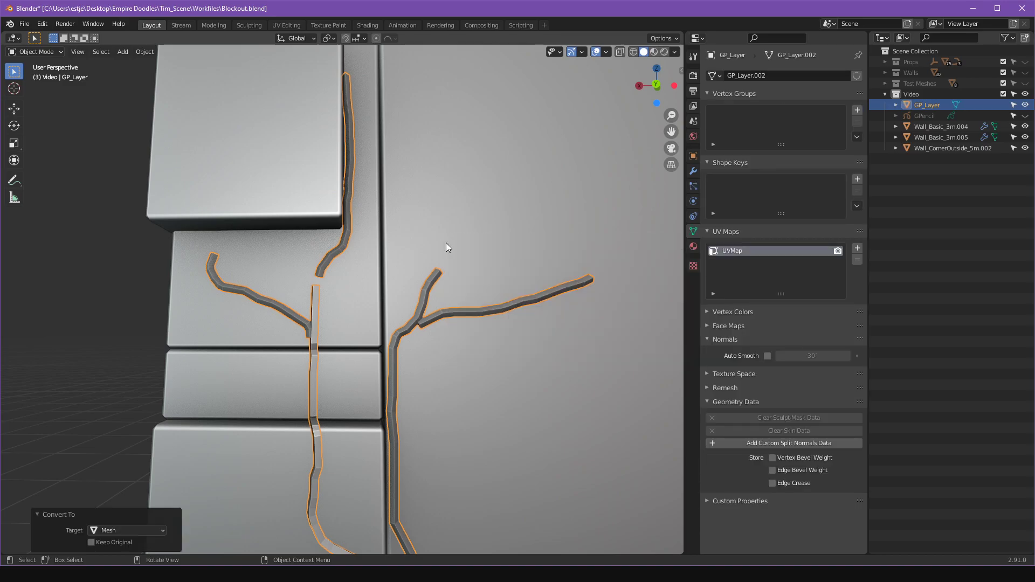
Enter Edit Mode on the converted vine mesh and examine its vertices, gaps and branch ends
key(Tab)
scroll(466, 375, up, 4)
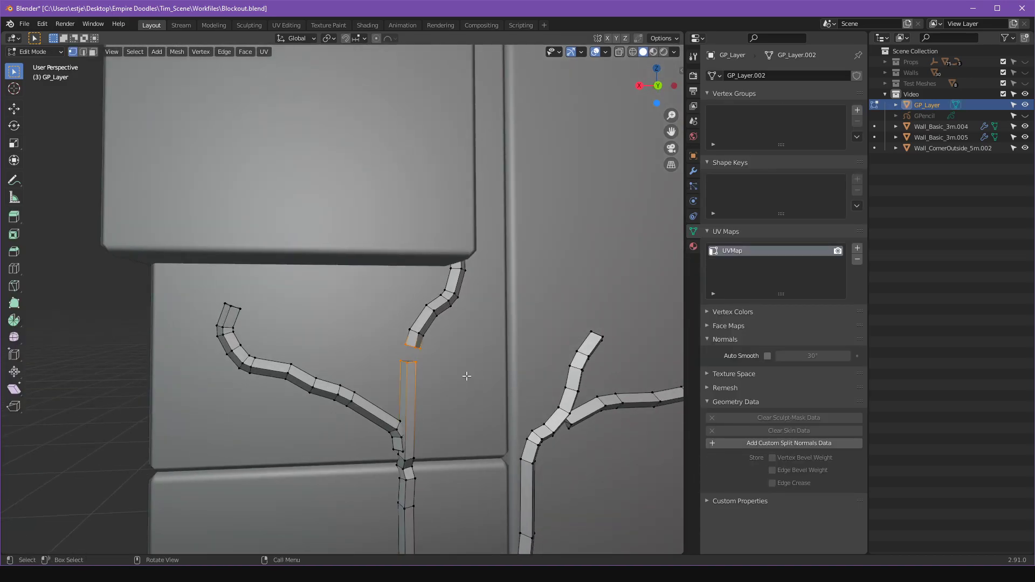
scroll(467, 376, up, 5)
middle_drag(467, 376, 532, 388)
scroll(532, 388, down, 6)
scroll(374, 351, down, 3)
middle_drag(374, 351, 323, 343)
shift+middle_drag(372, 318, 373, 289)
scroll(372, 264, up, 2)
key(Tab)
key(Tab)
scroll(470, 281, up, 3)
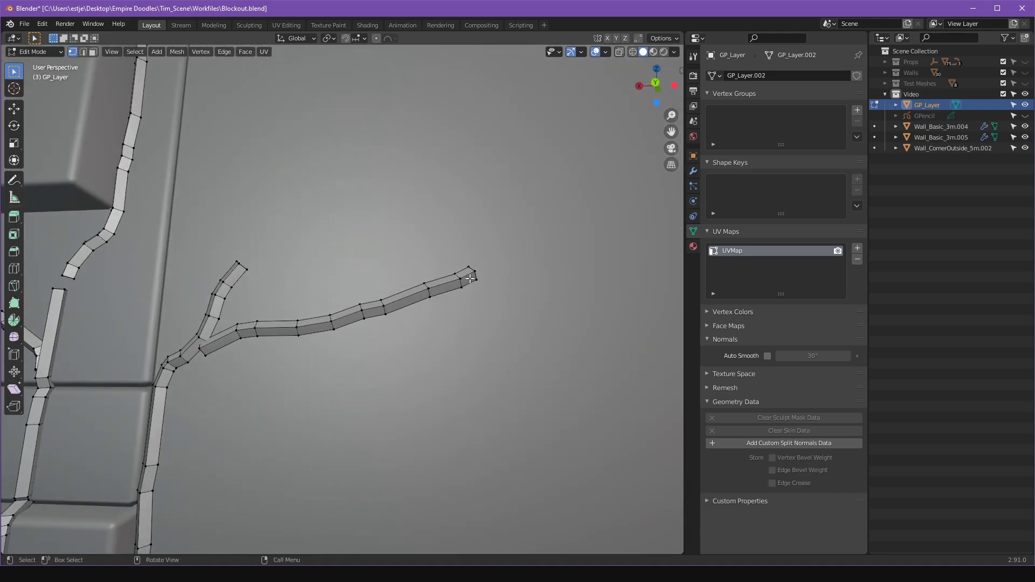
Undo the mesh conversion to return to editing the vine curve's control points with bevel resolution 0
key(ctrl+z)
key(ctrl+z)
key(ctrl+z)
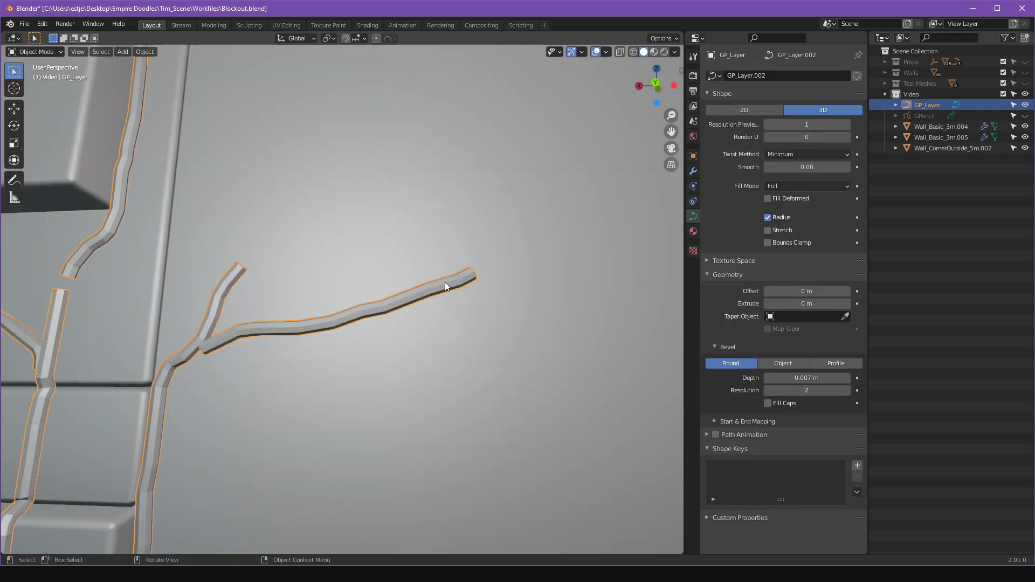
key(ctrl+shift+z)
key(ctrl+shift+z)
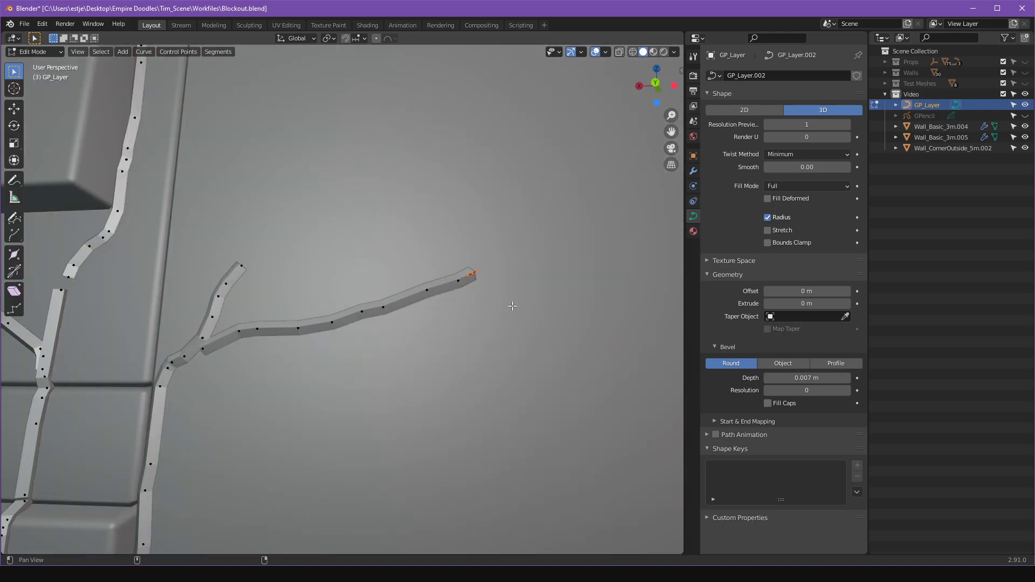
shift+middle_drag(514, 307, 546, 306)
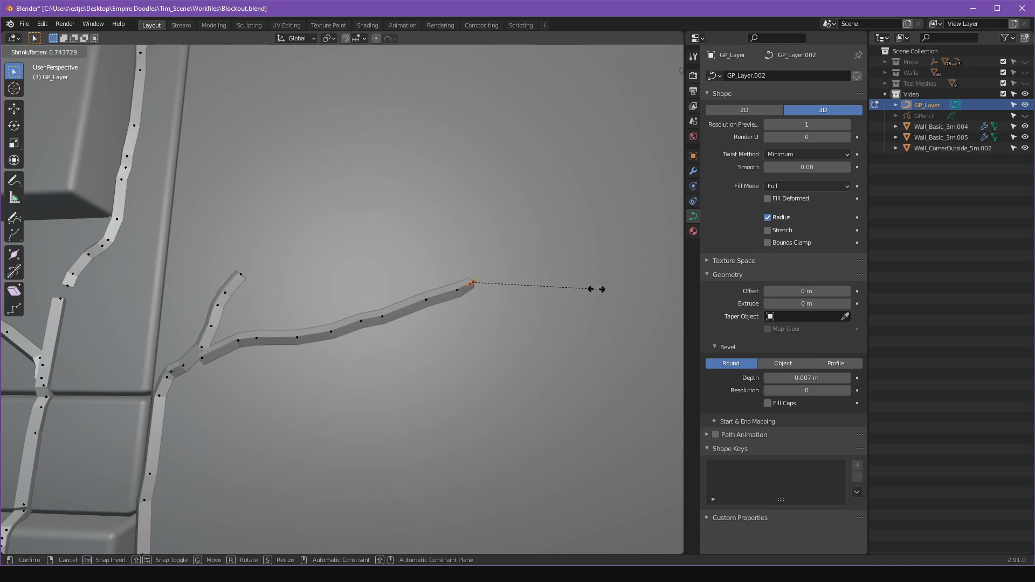
Taper the long side branch's outer end by shrinking its tip control point to a radius of about 1.23
click(580, 288)
drag(416, 283, 464, 326)
key(alt+s)
click(537, 339)
drag(462, 277, 512, 297)
key(alt+s)
click(558, 313)
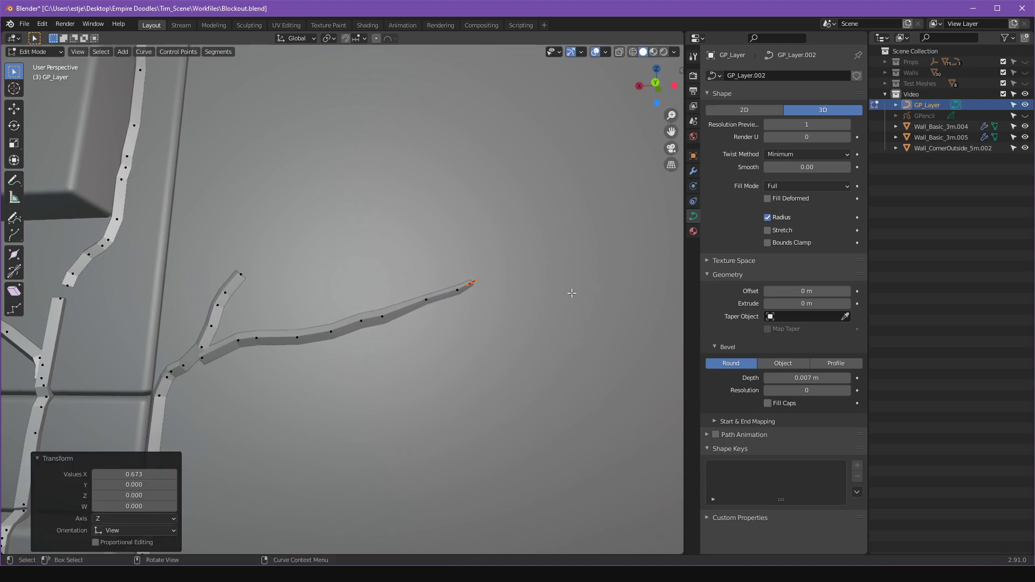
Display the transform values of the control points at the long branch's tip, including their radius
key(n)
click(677, 73)
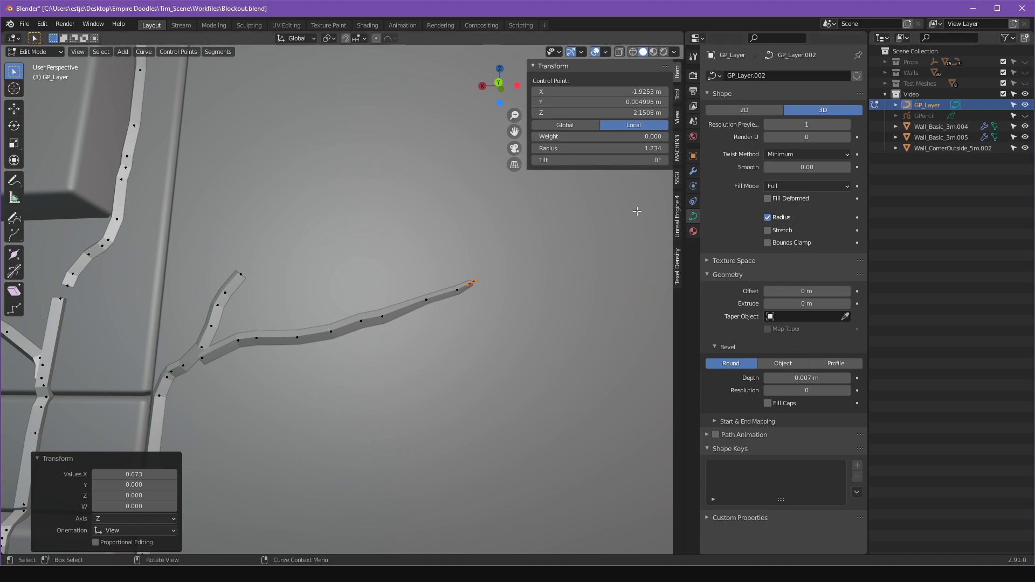
drag(413, 261, 516, 313)
key(alt+s)
right_click(592, 258)
click(588, 284)
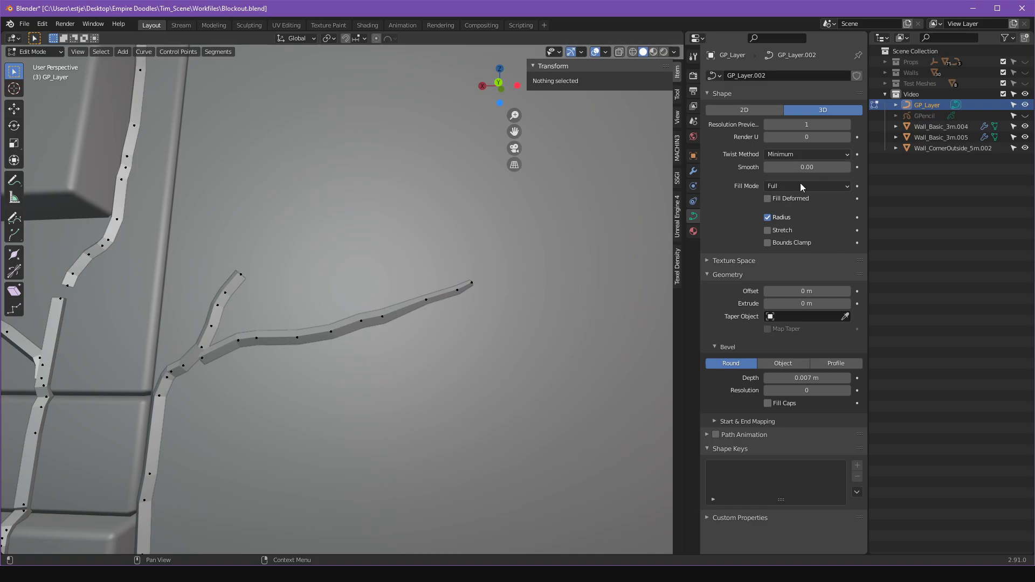
Shrink the radius of the control points along the middle of the long side branch
drag(432, 246, 547, 309)
scroll(549, 285, up, 3)
shift+middle_drag(544, 307, 518, 307)
drag(372, 285, 495, 341)
key(alt+s)
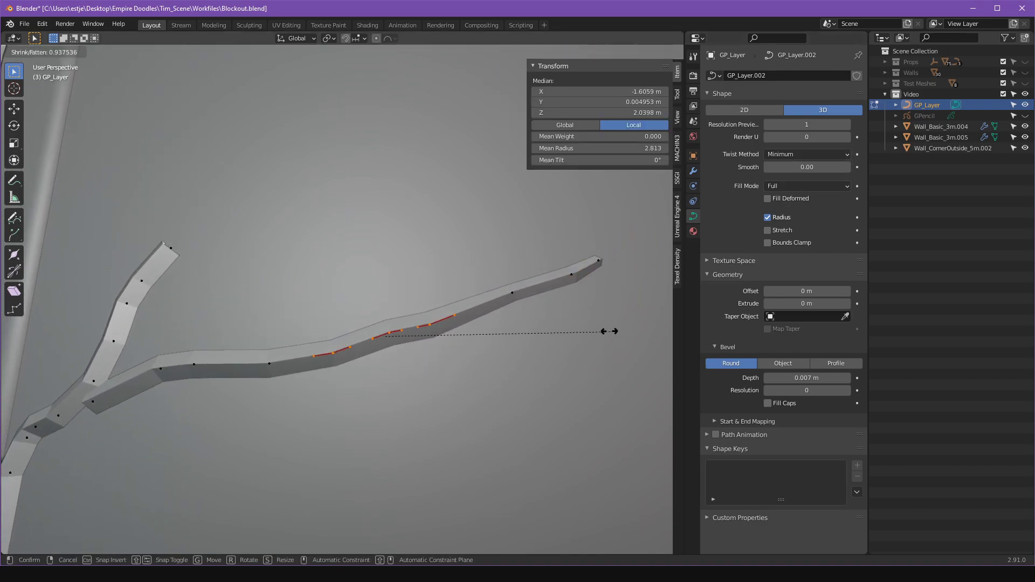
click(559, 335)
Taper the short upper branch by shrinking the radius of its tip and middle control points
drag(146, 230, 291, 265)
shift+middle_drag(345, 256, 479, 279)
key(alt+s)
click(313, 276)
drag(228, 294, 325, 346)
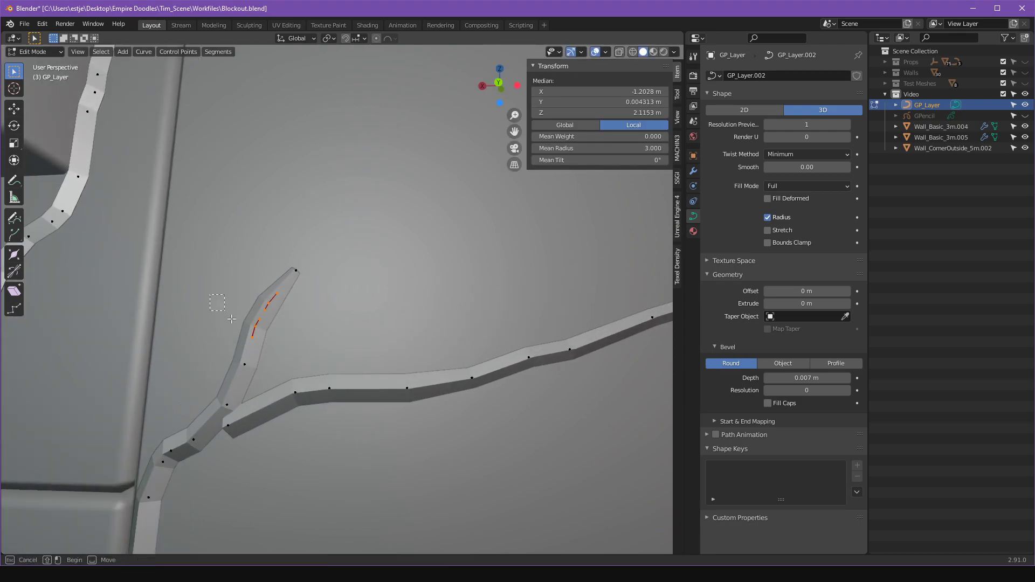
key(alt+s)
click(360, 340)
Thin the branch fork and the start of the long side branch by shrinking their control points' radius
drag(270, 365, 318, 412)
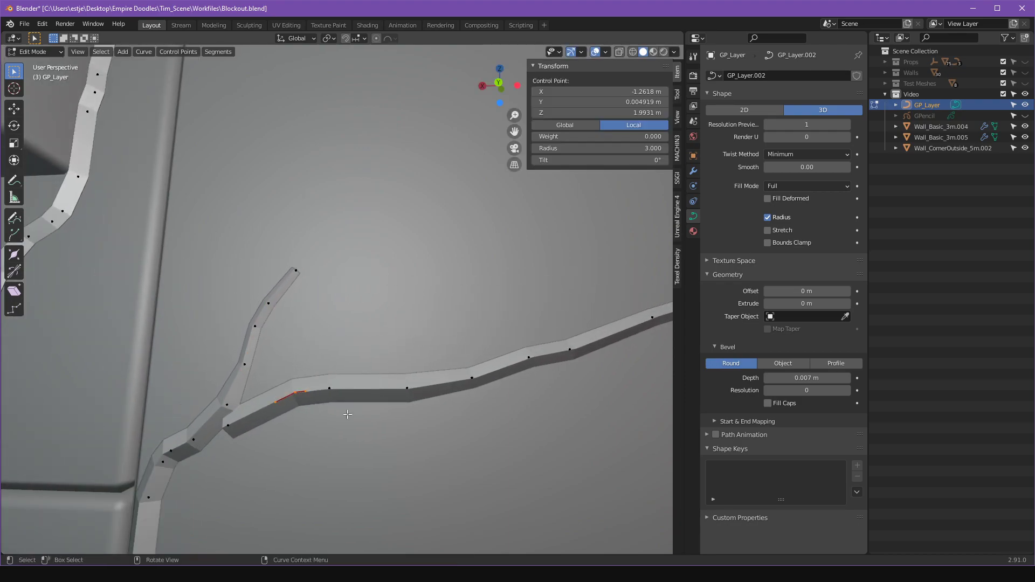
shift+middle_drag(388, 403, 496, 371)
scroll(385, 358, down, 3)
key(alt+s)
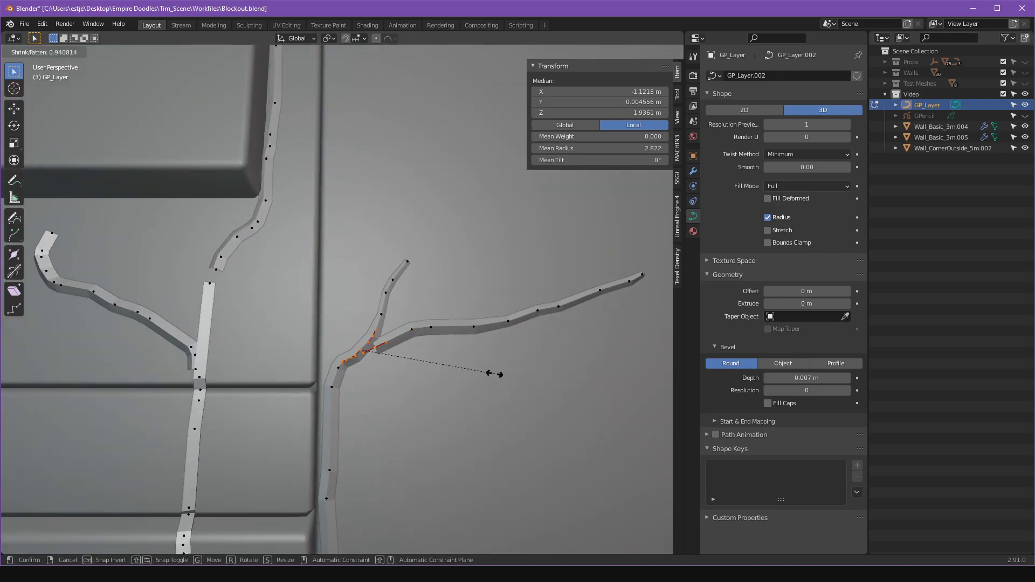
click(471, 376)
drag(524, 358, 525, 358)
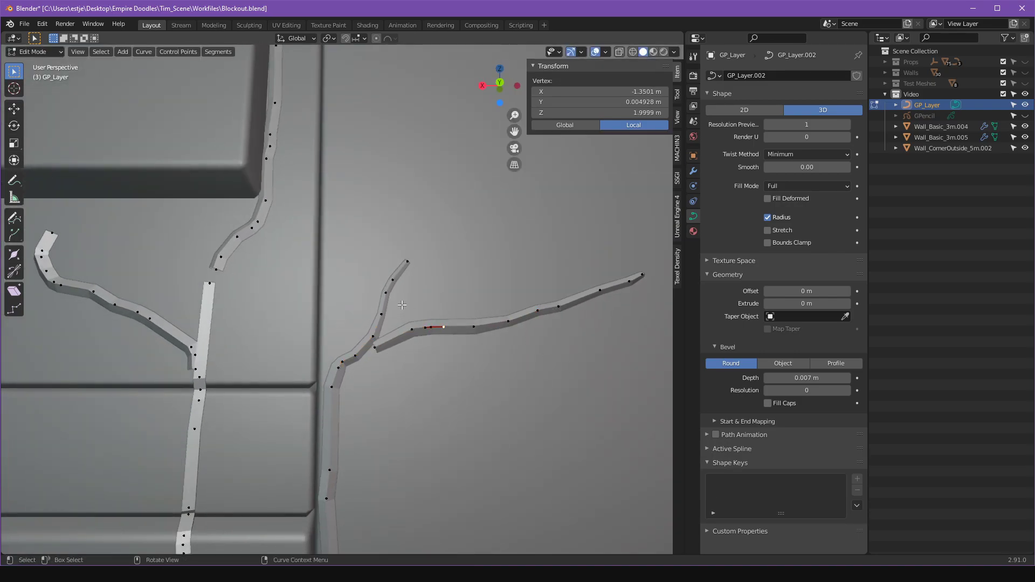
key(alt+s)
click(555, 357)
Leave Edit Mode and convert the tapered vine curve to a mesh
scroll(509, 374, down, 1)
click(511, 397)
middle_drag(508, 375, 453, 388)
scroll(510, 397, down, 1)
key(Tab)
key(F3)
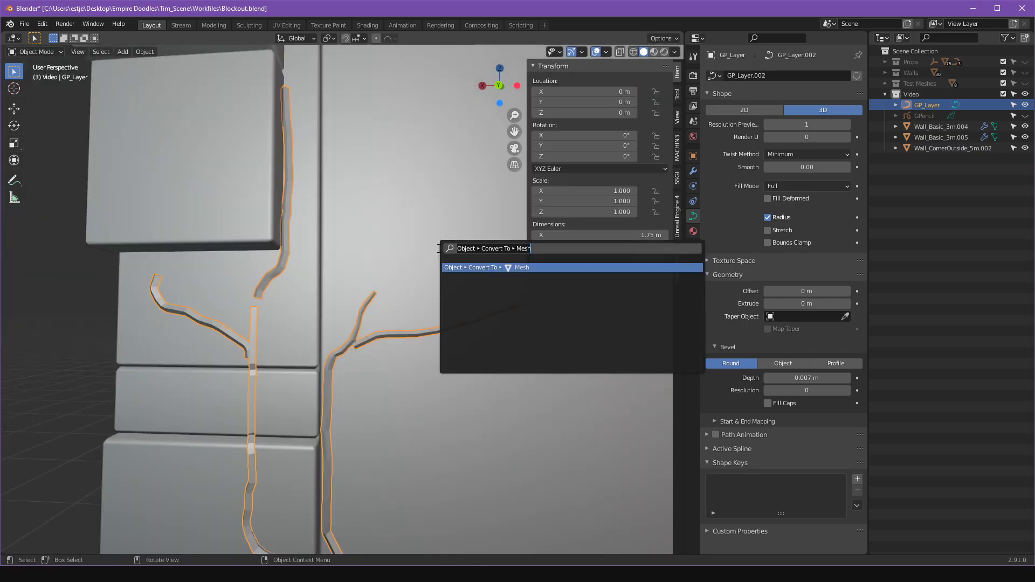
key(Return)
Examine the converted mesh around the branch fork in Edit Mode and Object Mode with X-ray enabled
middle_drag(424, 269, 427, 253)
scroll(426, 264, up, 5)
click(422, 322)
key(Tab)
key(Tab)
click(408, 327)
shift+middle_drag(410, 330, 386, 322)
key(Tab)
key(alt+z)
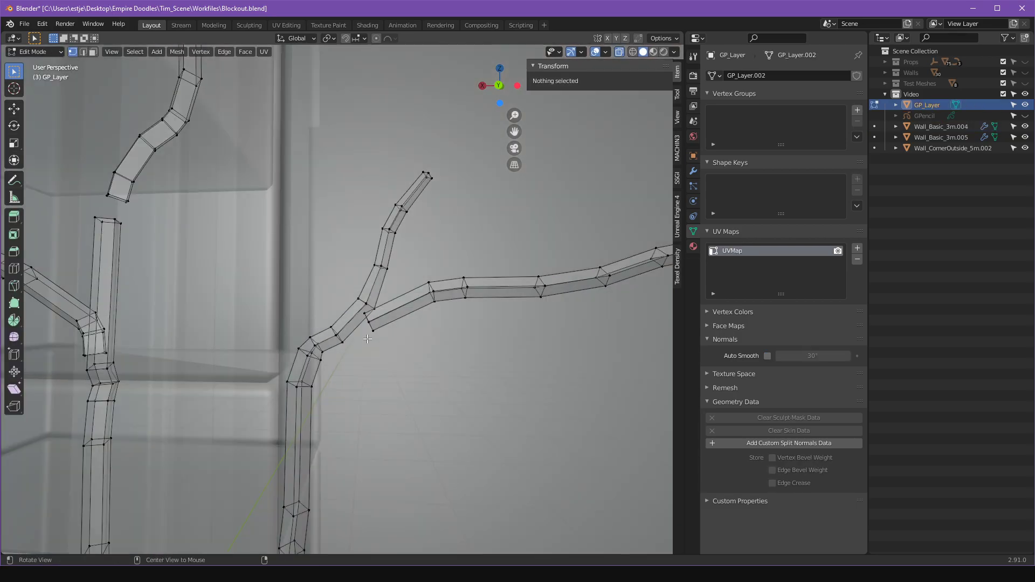
scroll(372, 340, up, 4)
key(Tab)
click(422, 327)
key(Tab)
key(Tab)
click(418, 326)
middle_drag(430, 358, 354, 350)
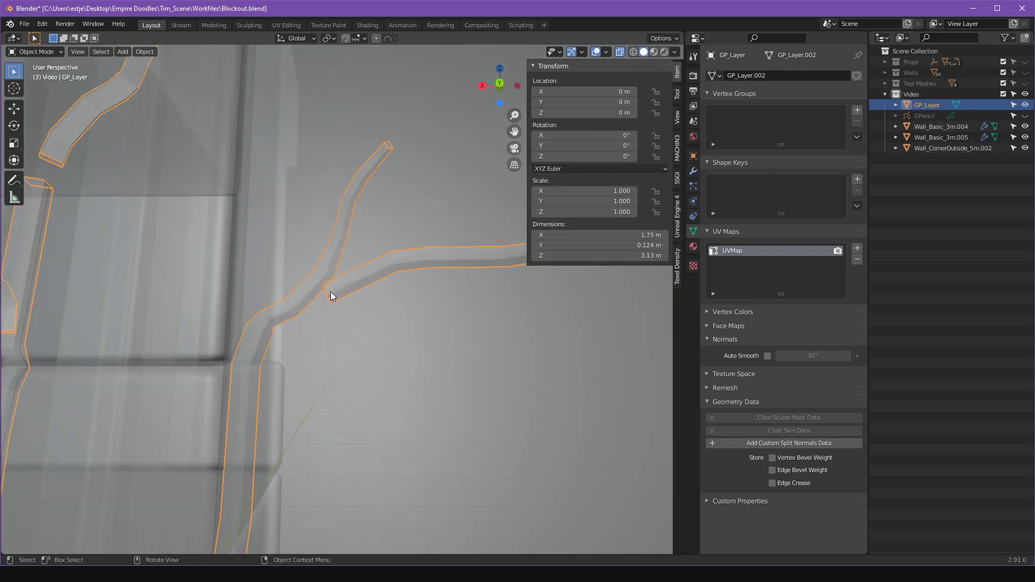
Undo the mesh conversion to get back to the tapered curve's control points near the fork
key(ctrl+z)
key(ctrl+z)
key(ctrl+z)
key(ctrl+z)
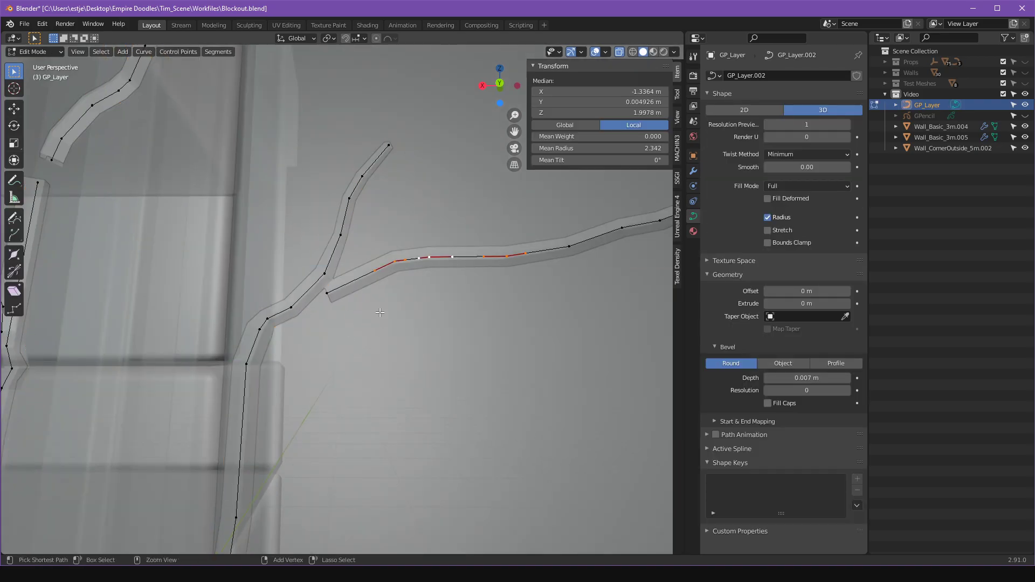
key(ctrl+shift+z)
scroll(324, 287, up, 2)
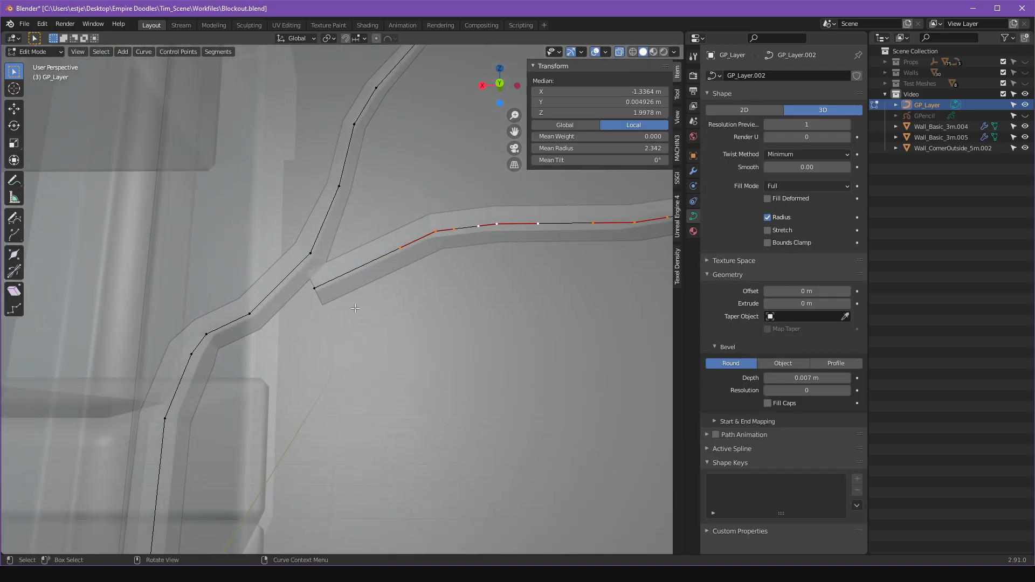
Move the long side branch's base control point onto the fork, about 0.021 m in X and 0.014 m in Z
alt+drag(373, 313, 374, 345)
key(g)
click(369, 330)
middle_drag(373, 345, 382, 343)
scroll(366, 352, down, 5)
mouse_move(366, 352)
alt+mouse_down()
mouse_move(404, 352)
mouse_move(265, 354)
mouse_move(372, 352)
alt+mouse_up()
shift+middle_drag(372, 352, 445, 371)
scroll(445, 372, up, 3)
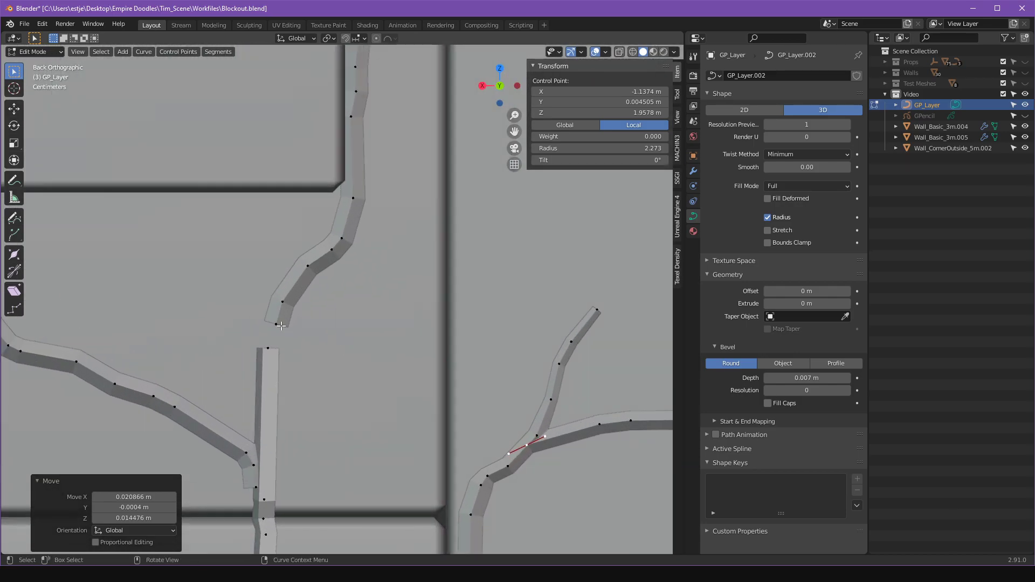
Try to find a bridge command for the two facing end points at the gap in the other vine stem
click(283, 338)
key(g)
click(271, 345)
right_click(406, 348)
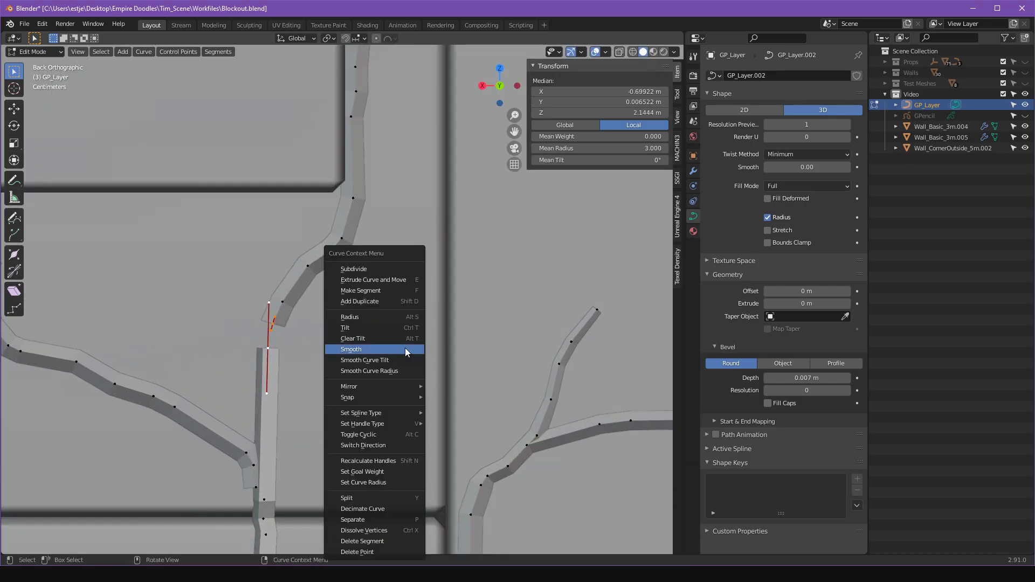
key(Escape)
key(F3)
text(bru)
key(BackSpace)
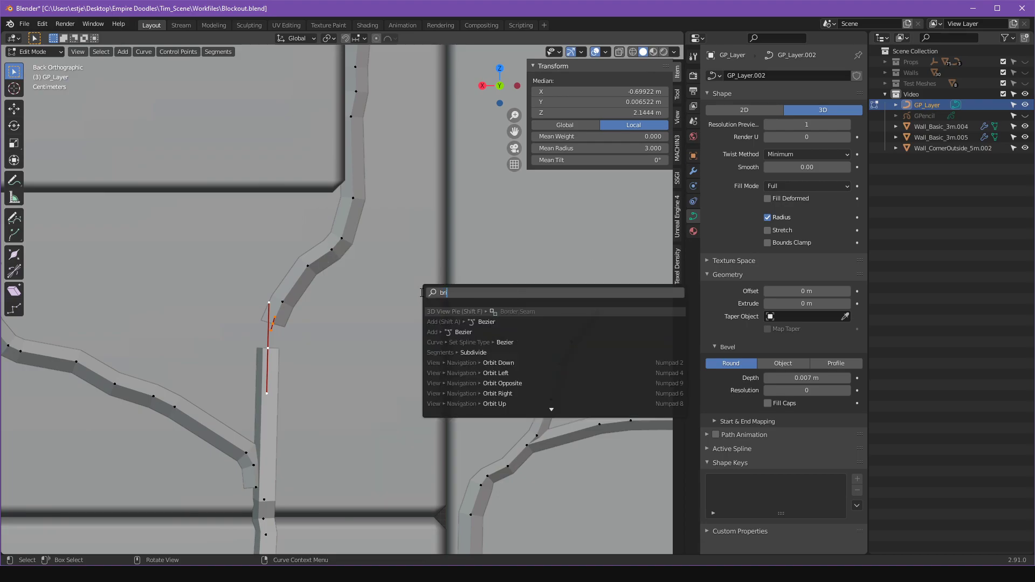
text(d)
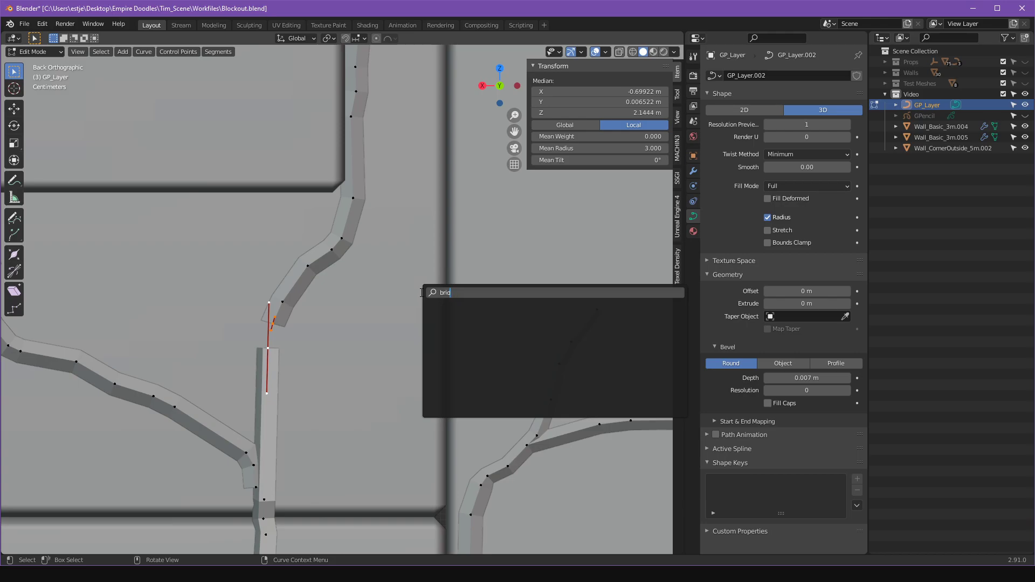
key(BackSpace)
key(BackSpace)
key(BackSpace)
key(BackSpace)
key(Escape)
Leave Edit Mode and convert the adjusted vine curve to a mesh without keeping the original
shift+middle_drag(364, 361, 414, 331)
ctrl+middle_drag(414, 330, 414, 303)
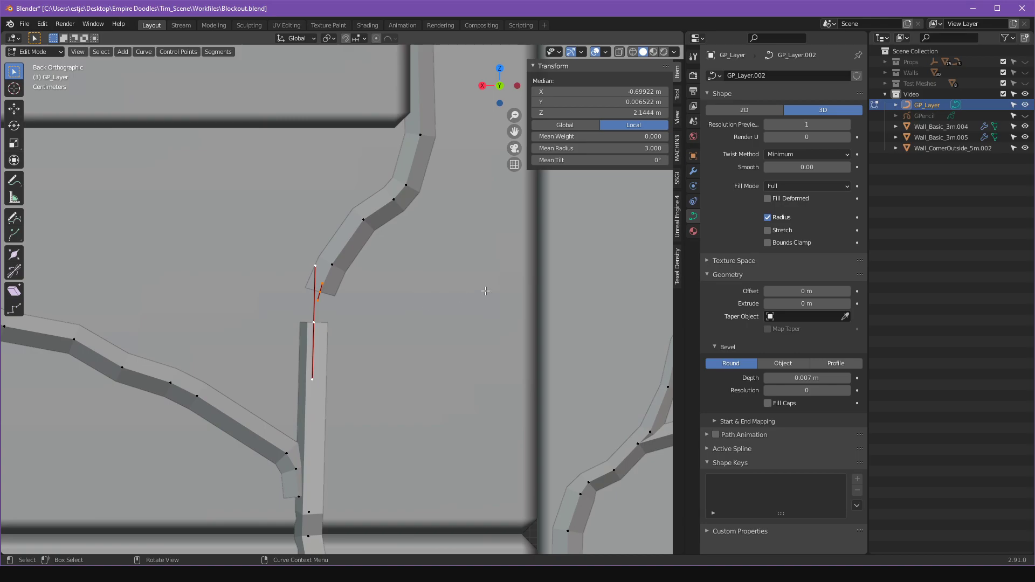
scroll(485, 291, down, 5)
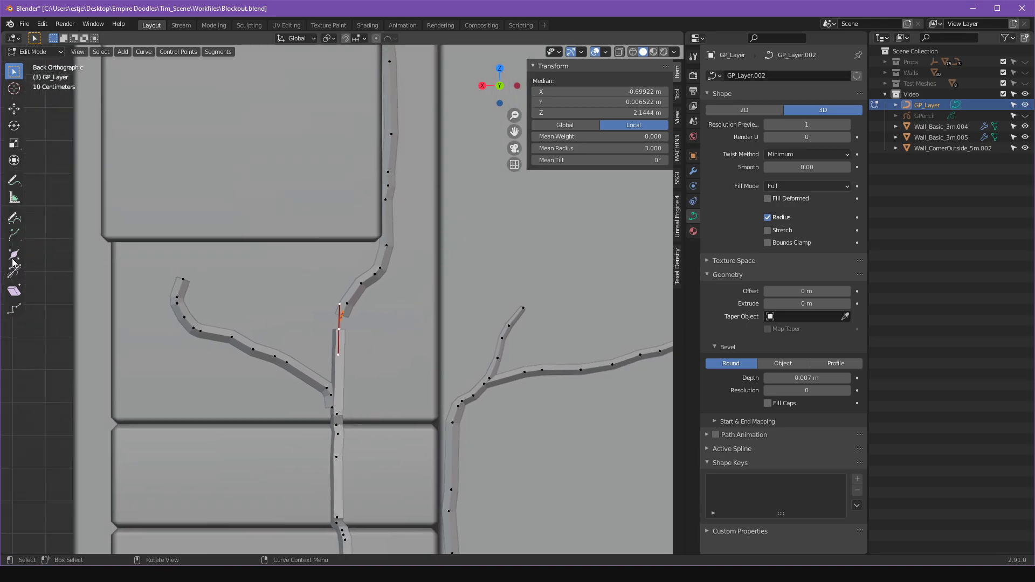
middle_drag(458, 277, 299, 152)
middle_drag(309, 247, 295, 247)
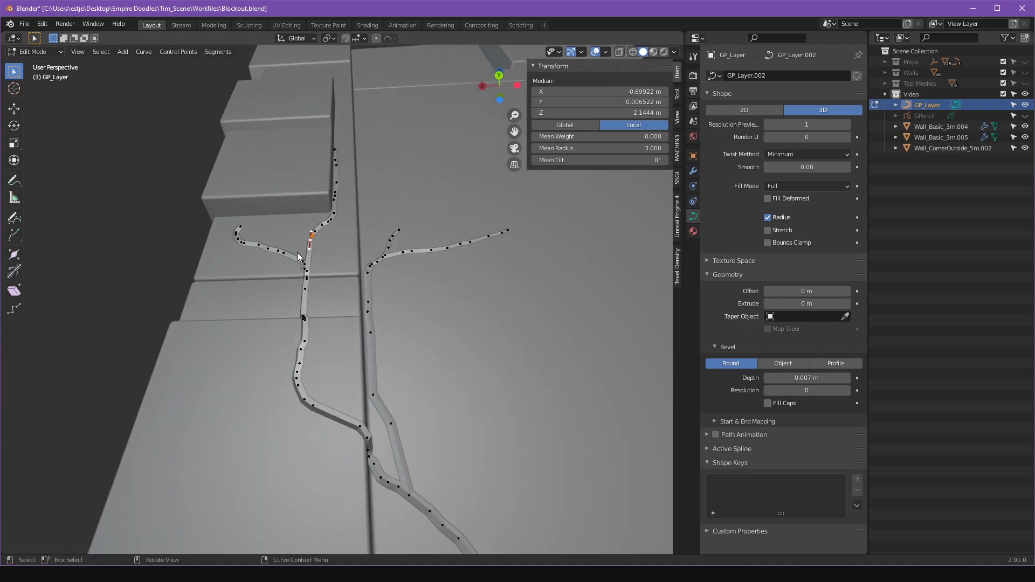
key(Tab)
key(F3)
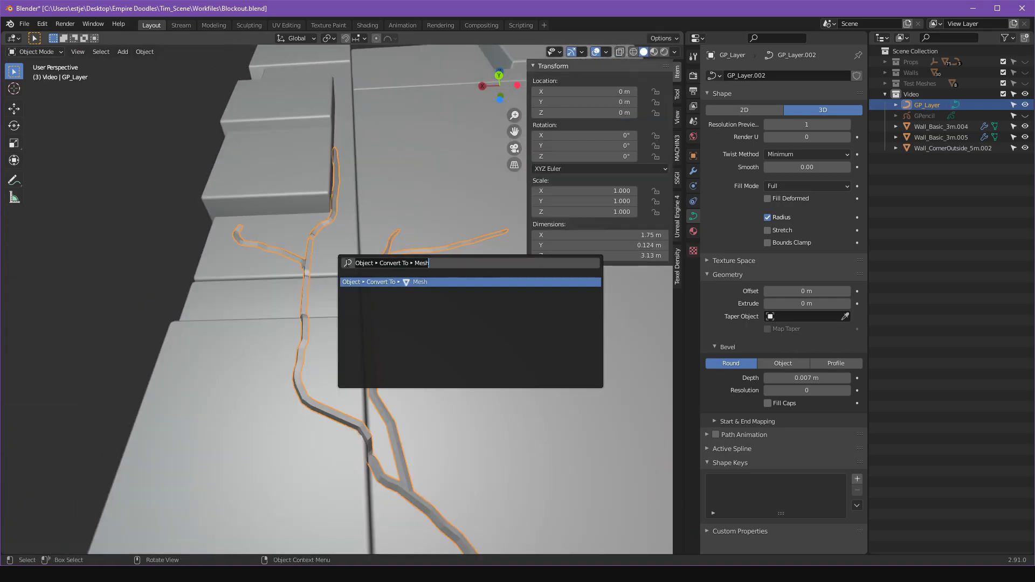
key(Return)
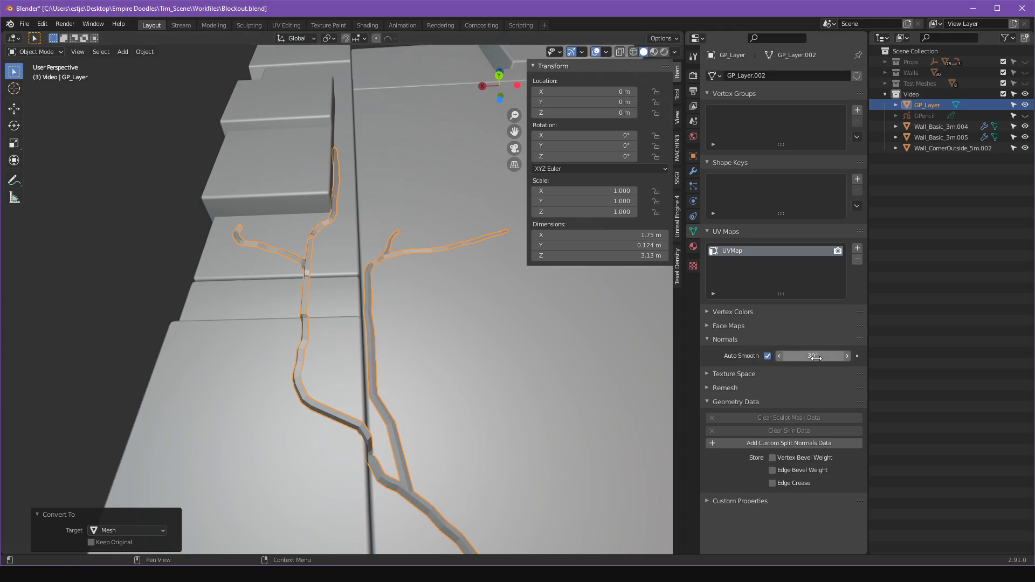
Shade the vine mesh smooth with Auto Smooth enabled at an angle of 180°
drag(809, 356, 841, 356)
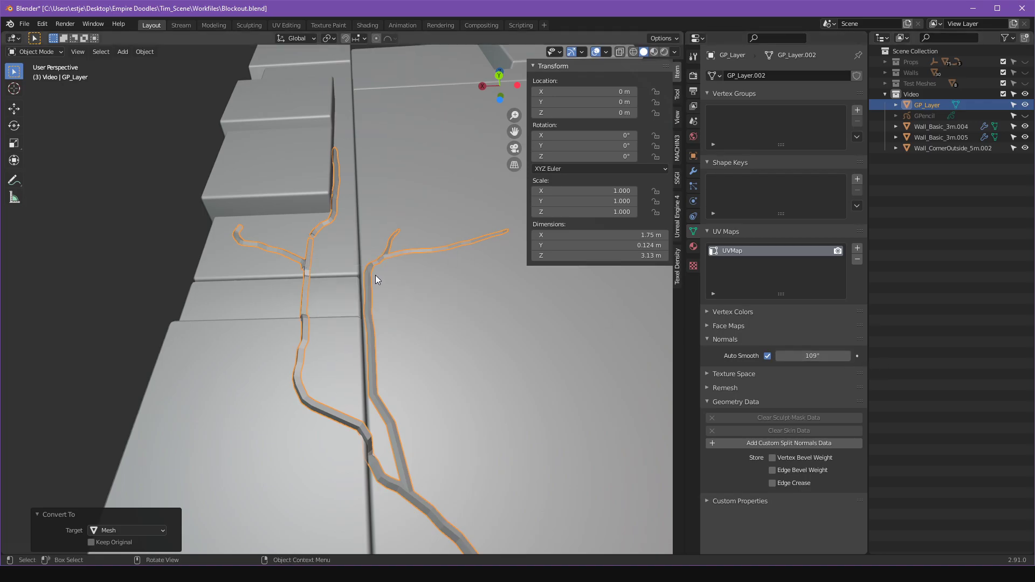
key(z)
click(113, 143)
middle_drag(325, 249, 349, 270)
key(z)
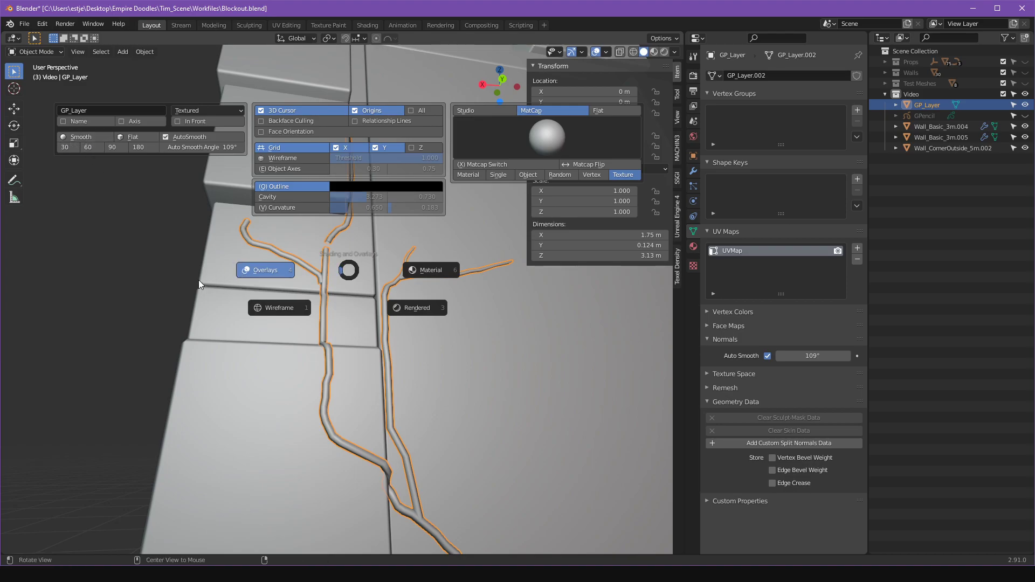
drag(172, 151, 248, 170)
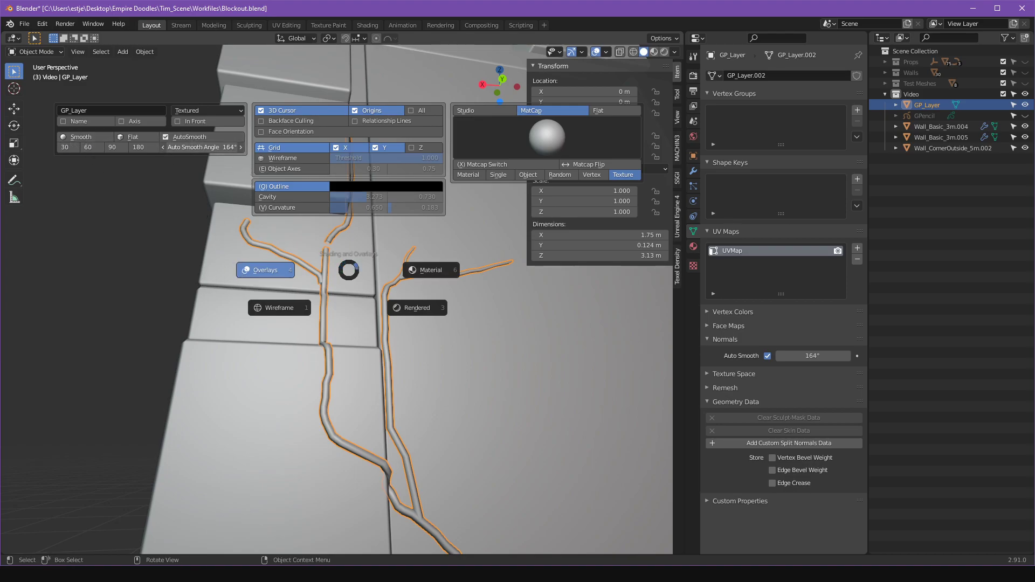
key(Escape)
Enter Edit Mode on the vine mesh and select the open end edge of the upper stem at the gap
alt+drag(365, 273, 403, 330)
middle_drag(406, 334, 350, 318)
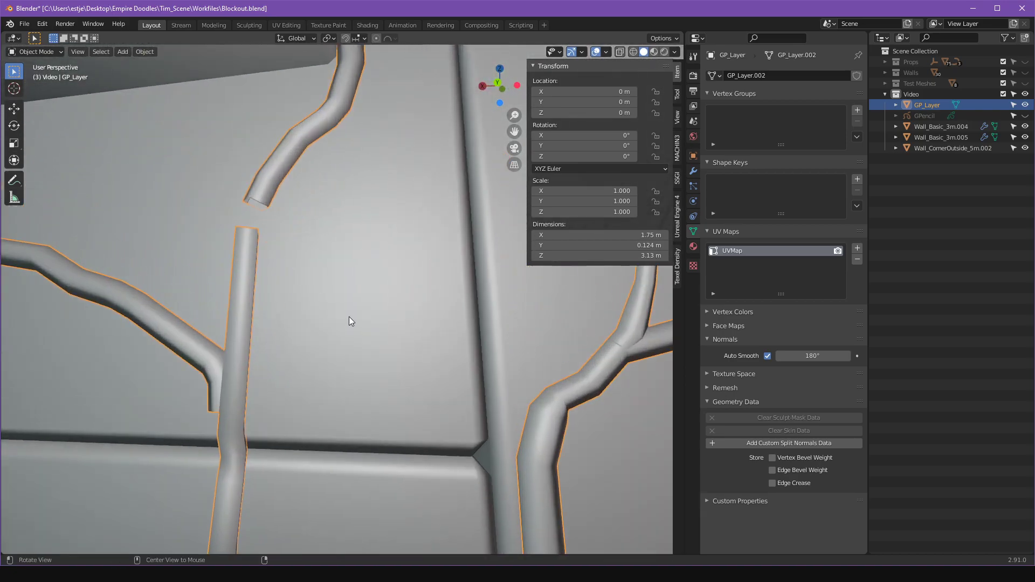
key(Tab)
click(255, 201)
double_click(255, 201)
key(Tab)
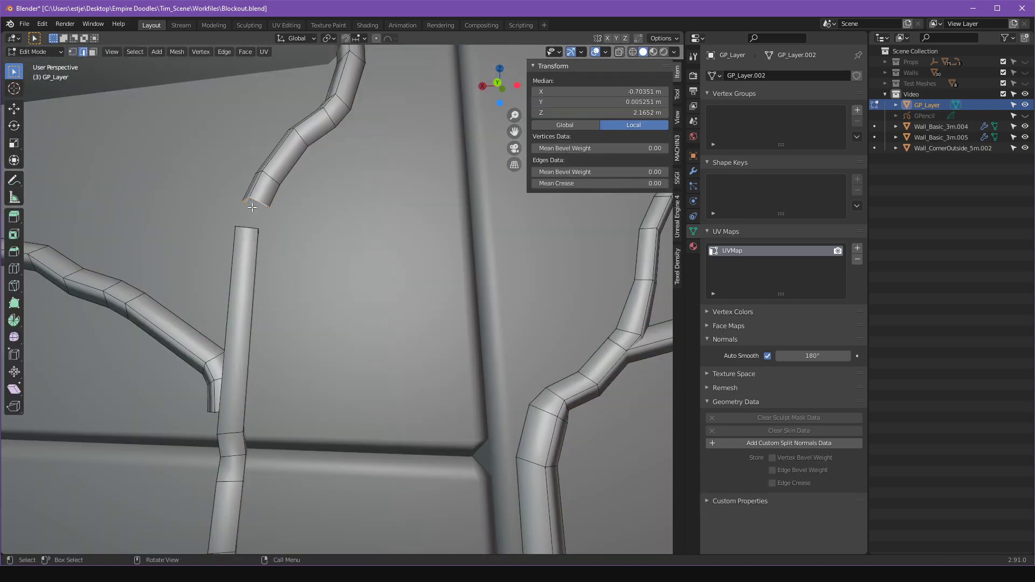
Undo the edge selection, look over the whole vine mesh against the walls, and hide the transform values
key(ctrl+z)
middle_drag(324, 237, 357, 266)
key(ctrl+z)
key(ctrl+z)
ctrl+middle_drag(386, 303, 320, 300)
scroll(170, 303, down, 2)
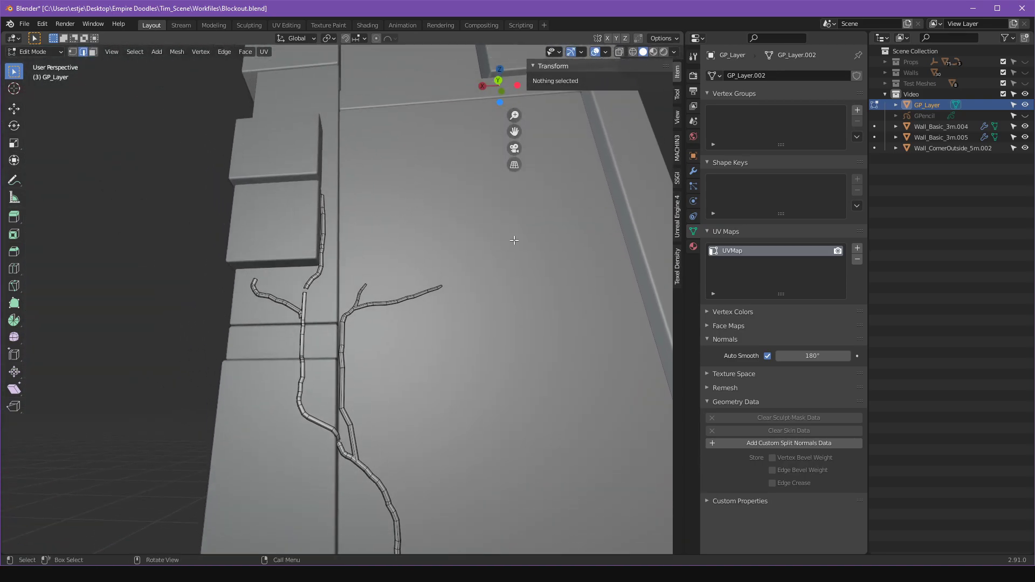
middle_drag(528, 244, 441, 227)
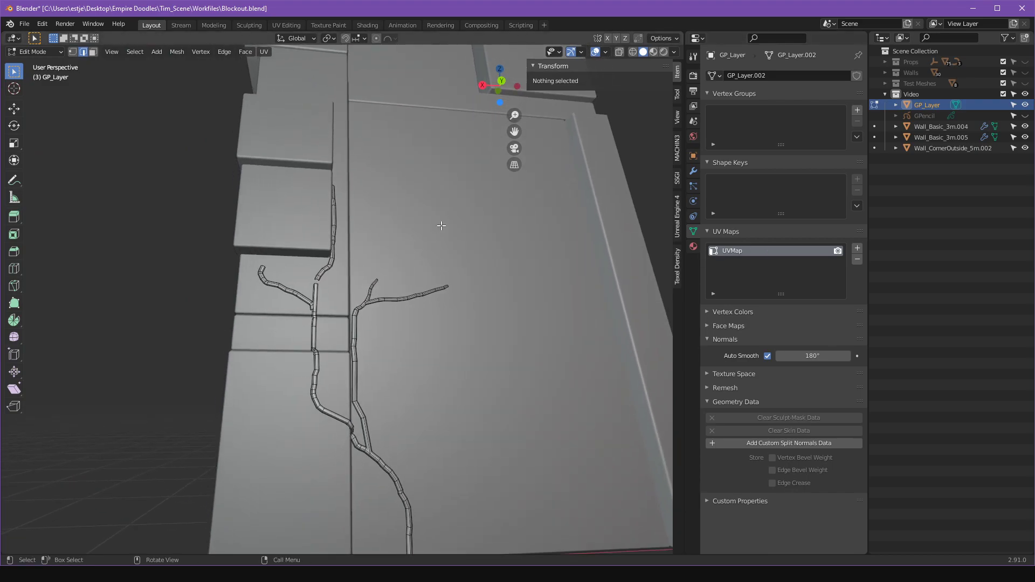
scroll(473, 210, up, 2)
alt+shift+drag(402, 232, 471, 174)
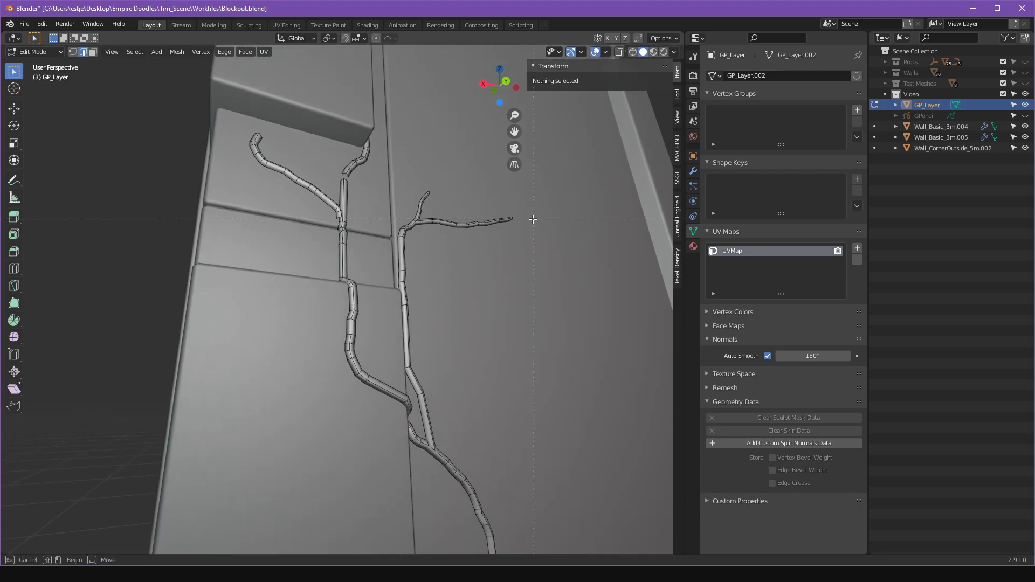
key(n)
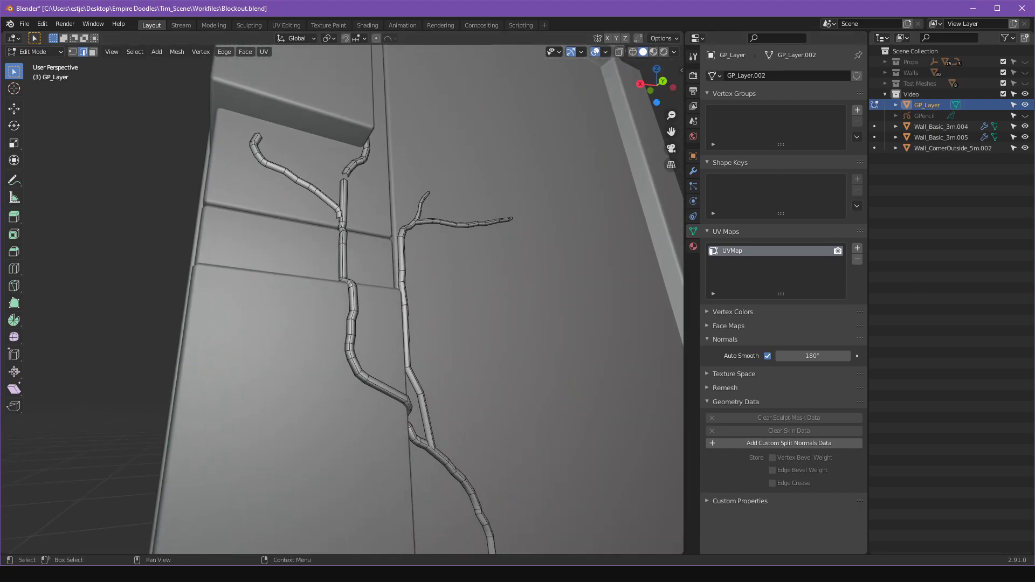